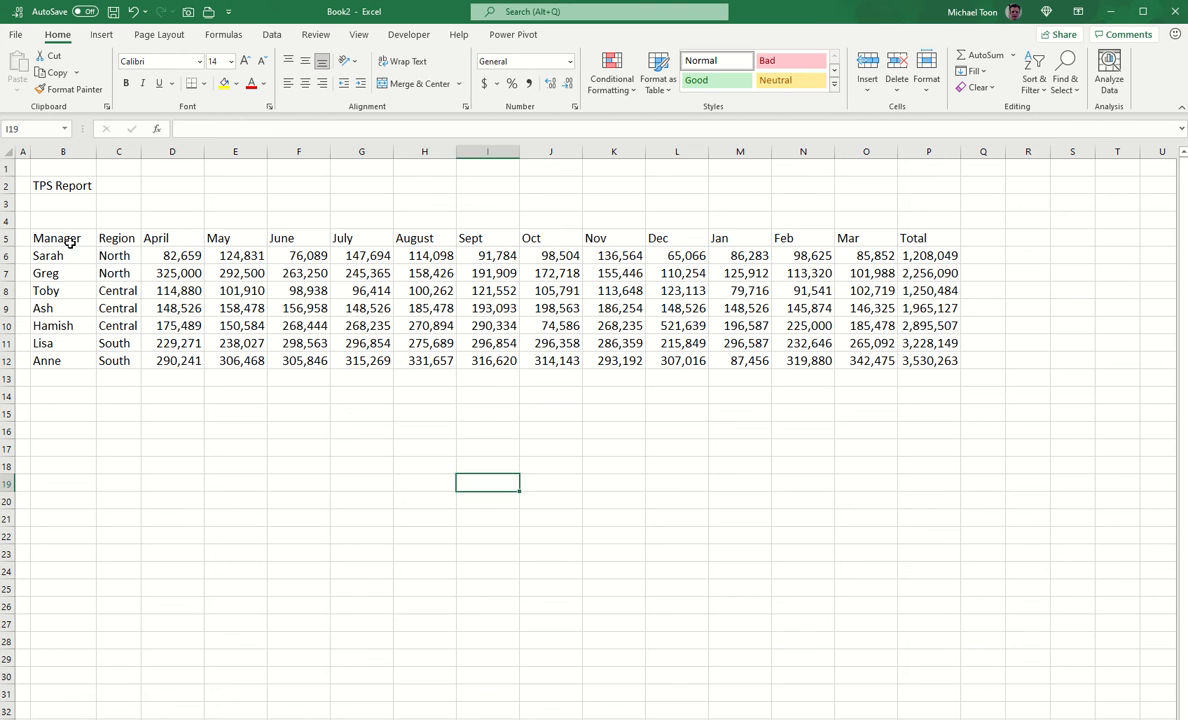
Step: Put a thick outside border around the TPS Report range B5:P12
left_click_drag(60, 238, 926, 360)
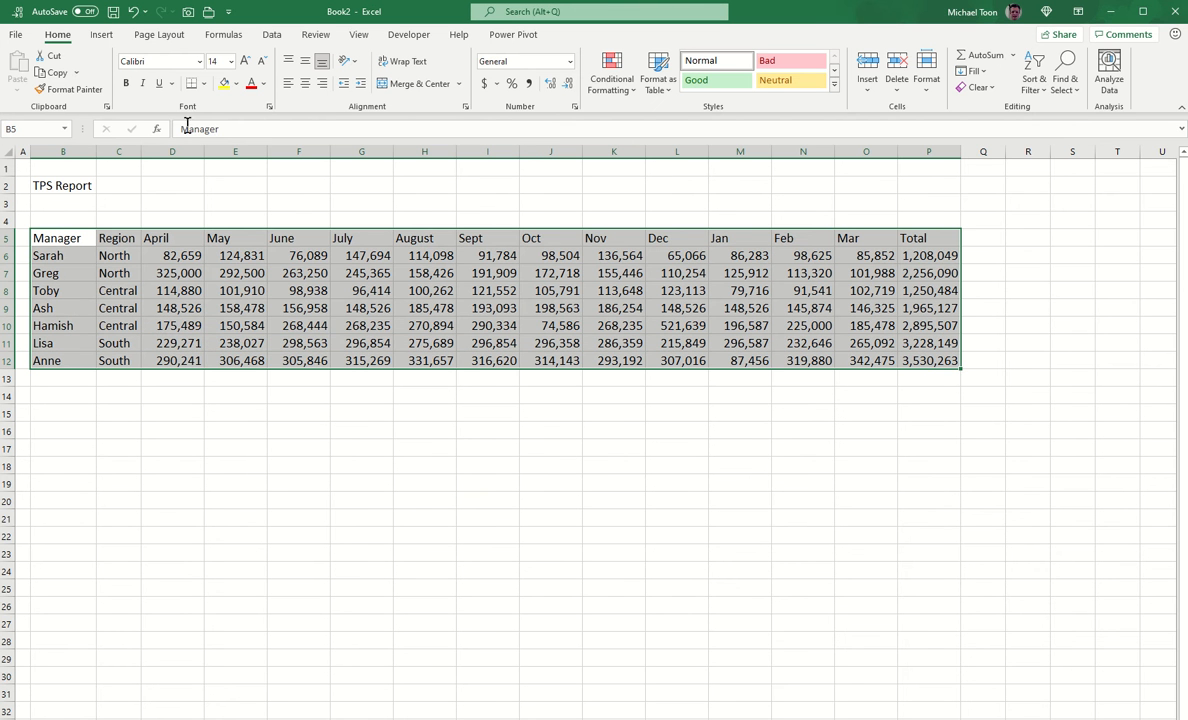
left_click(203, 84)
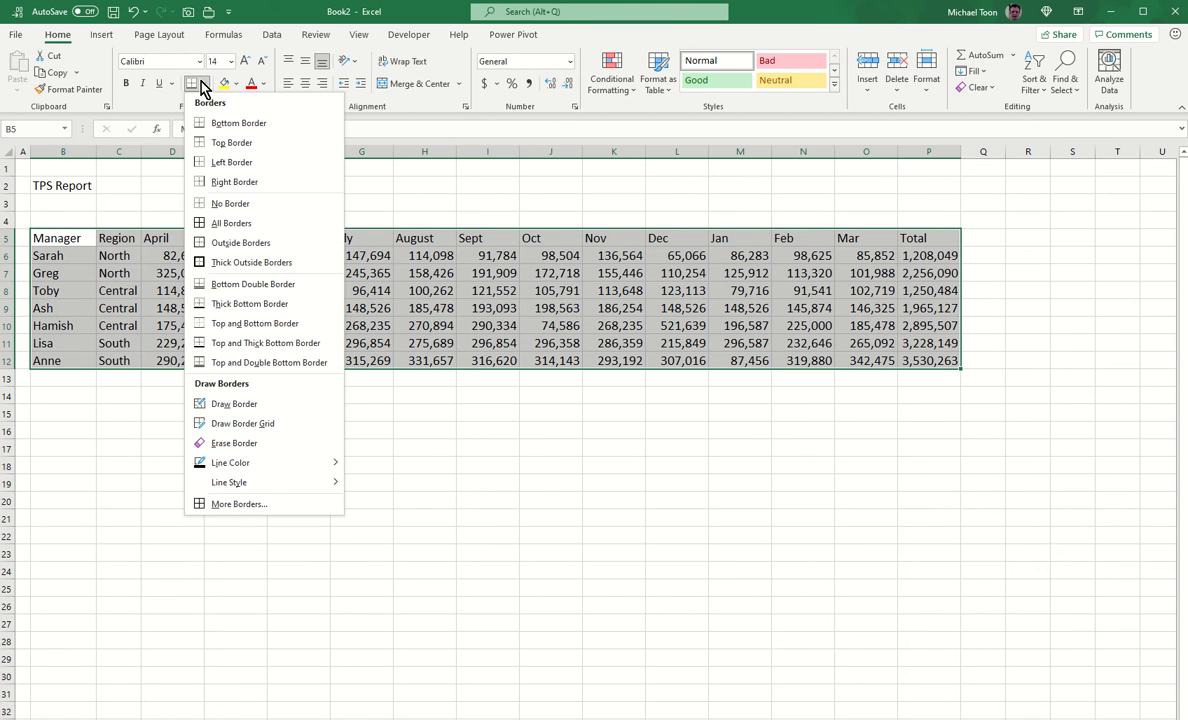
left_click(243, 263)
left_click(185, 308)
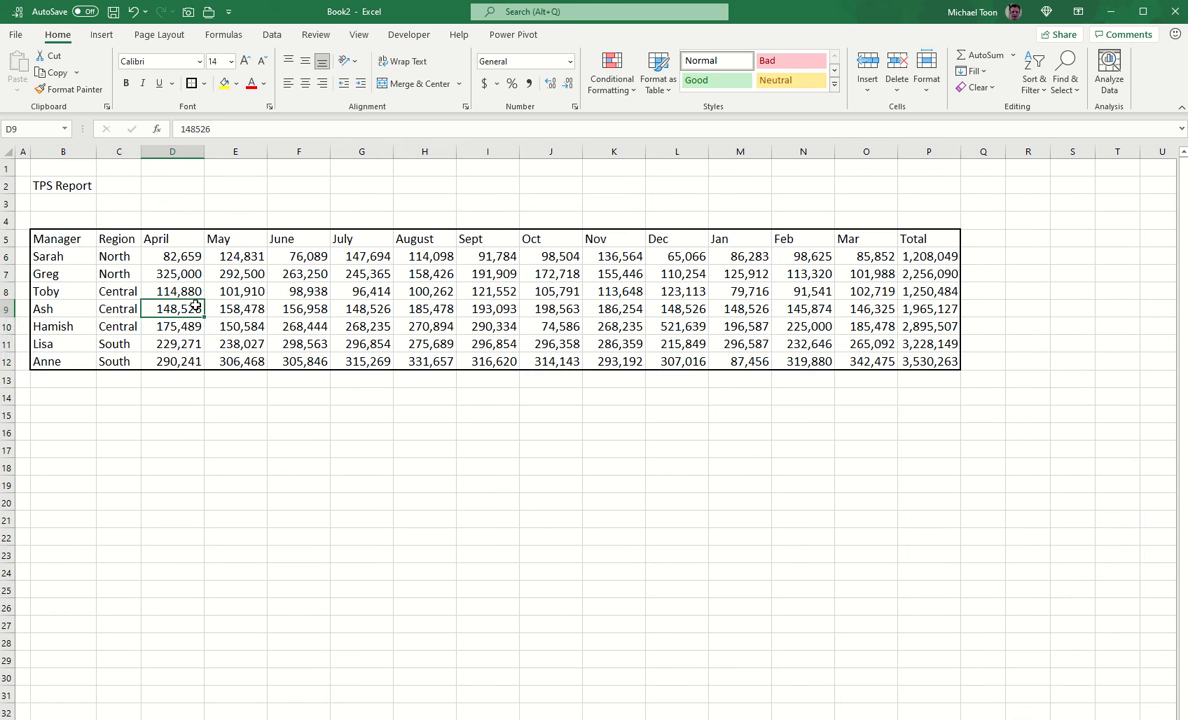
Step: Outline the Manager and Region columns B5:C12 thickly, then select the header row B5:P5
left_click_drag(66, 240, 123, 361)
left_click(191, 83)
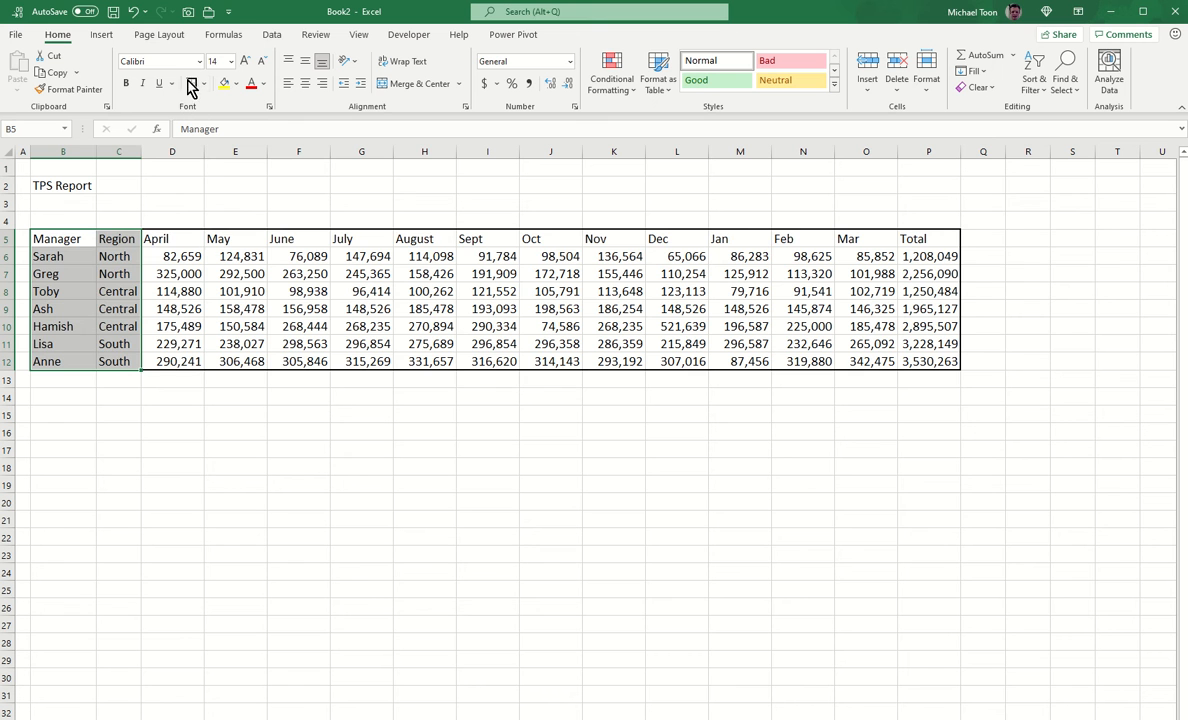
left_click(68, 238)
left_click_drag(143, 239, 925, 240)
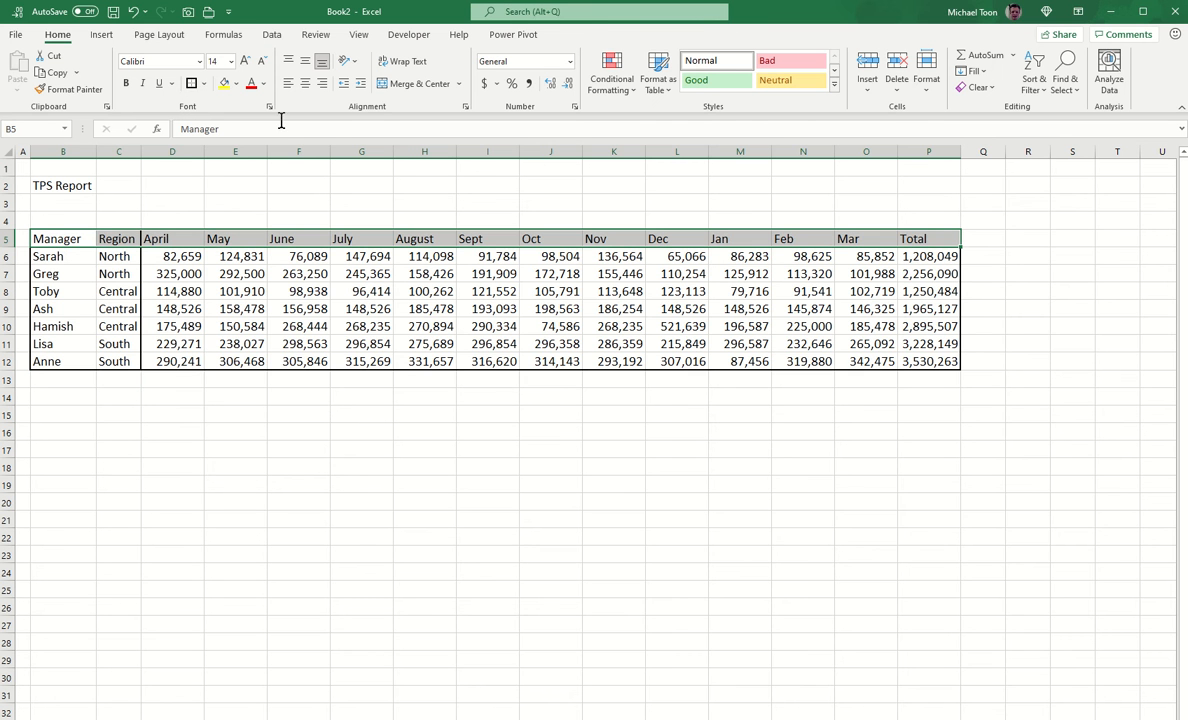
Step: Give the header row a dark blue fill with white text
left_click(236, 83)
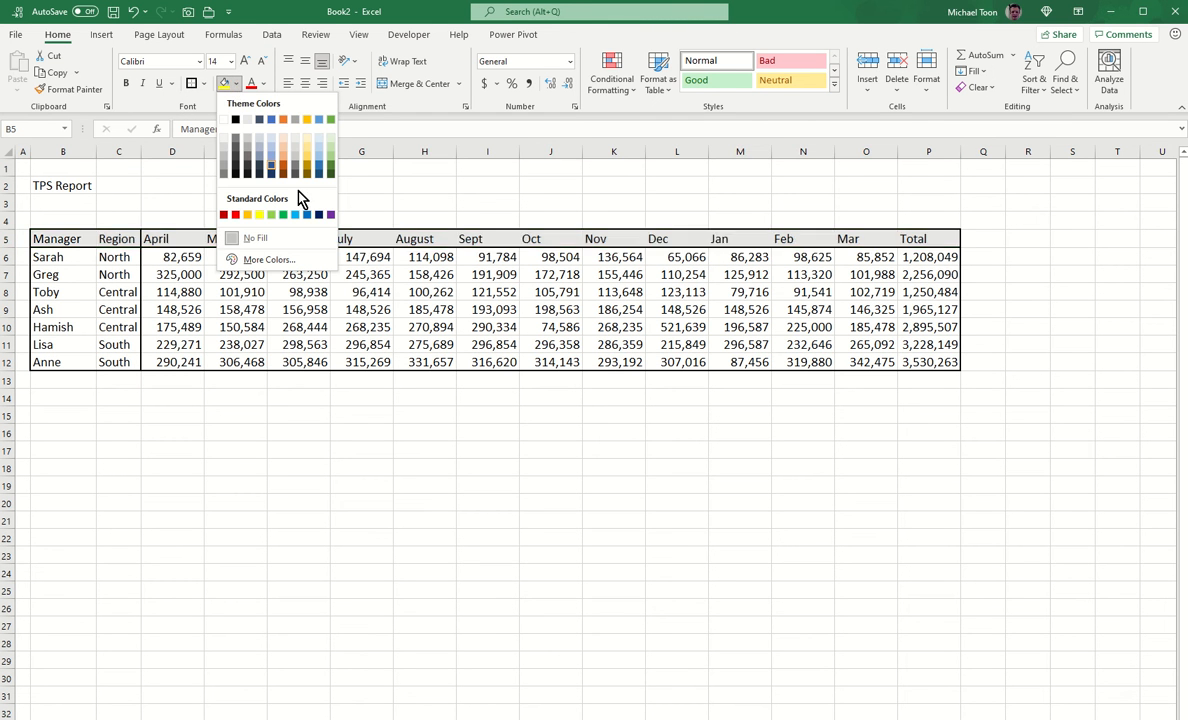
left_click(318, 218)
left_click(263, 84)
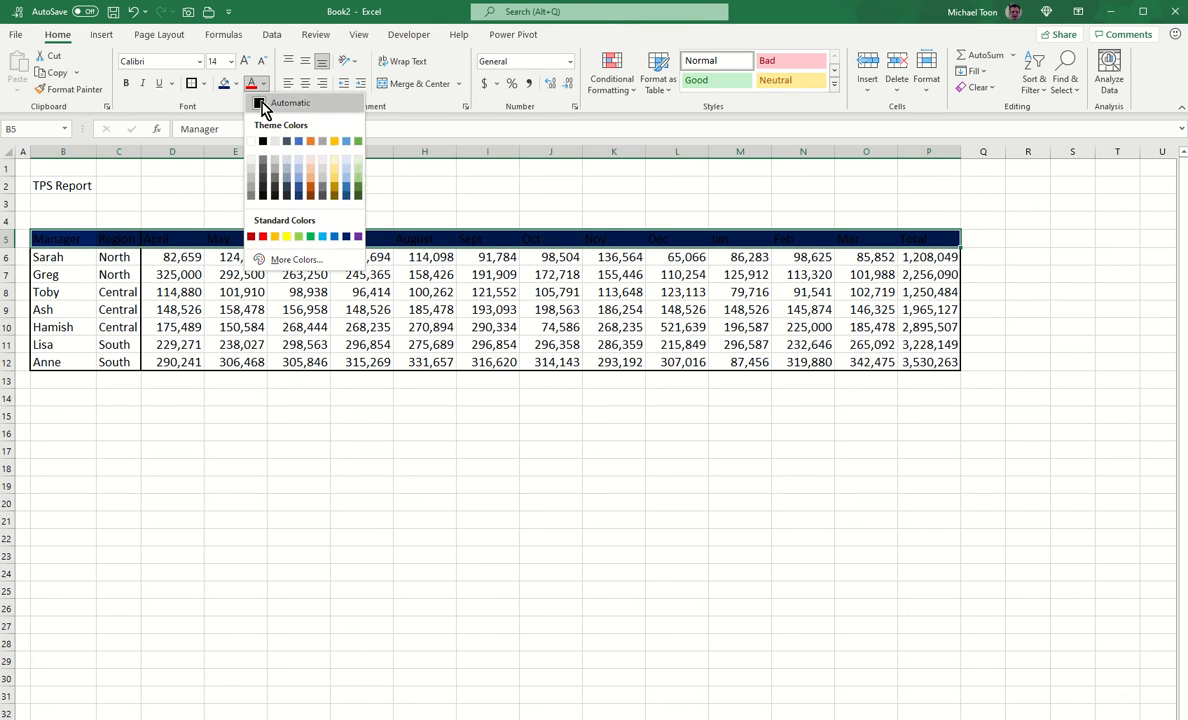
left_click(252, 142)
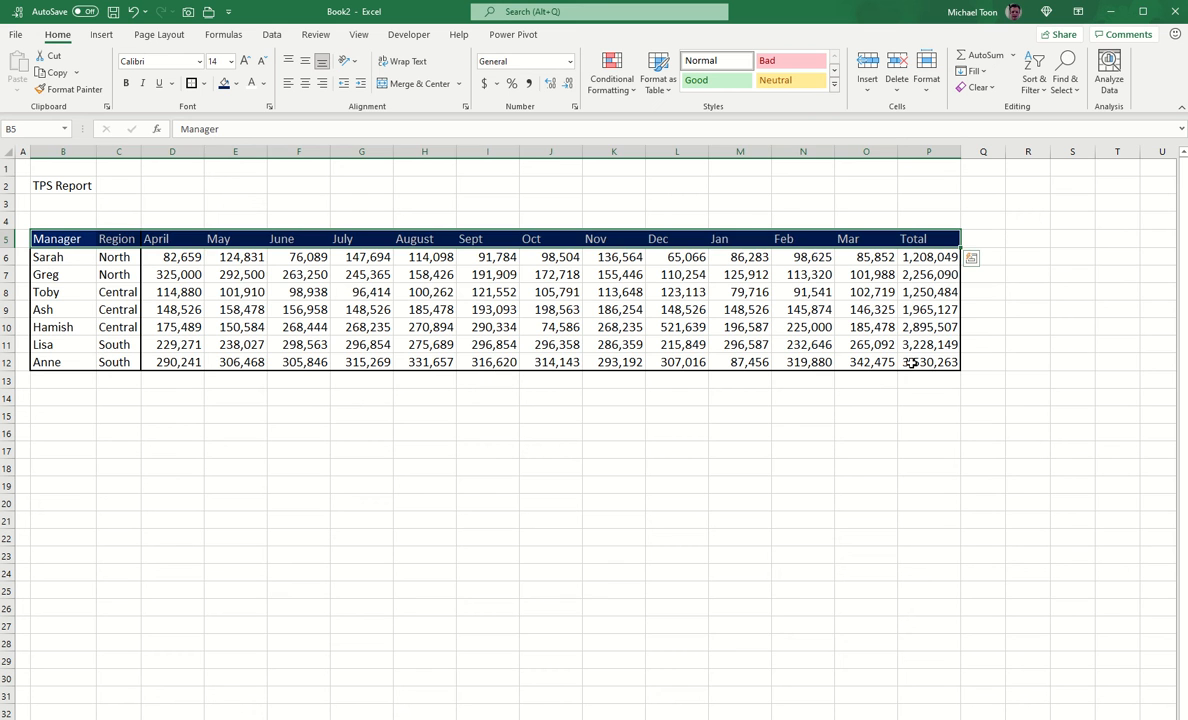
Step: Fill Sarah's Total cell P6 (1,208,049) standard red
left_click(912, 363)
left_click(915, 258)
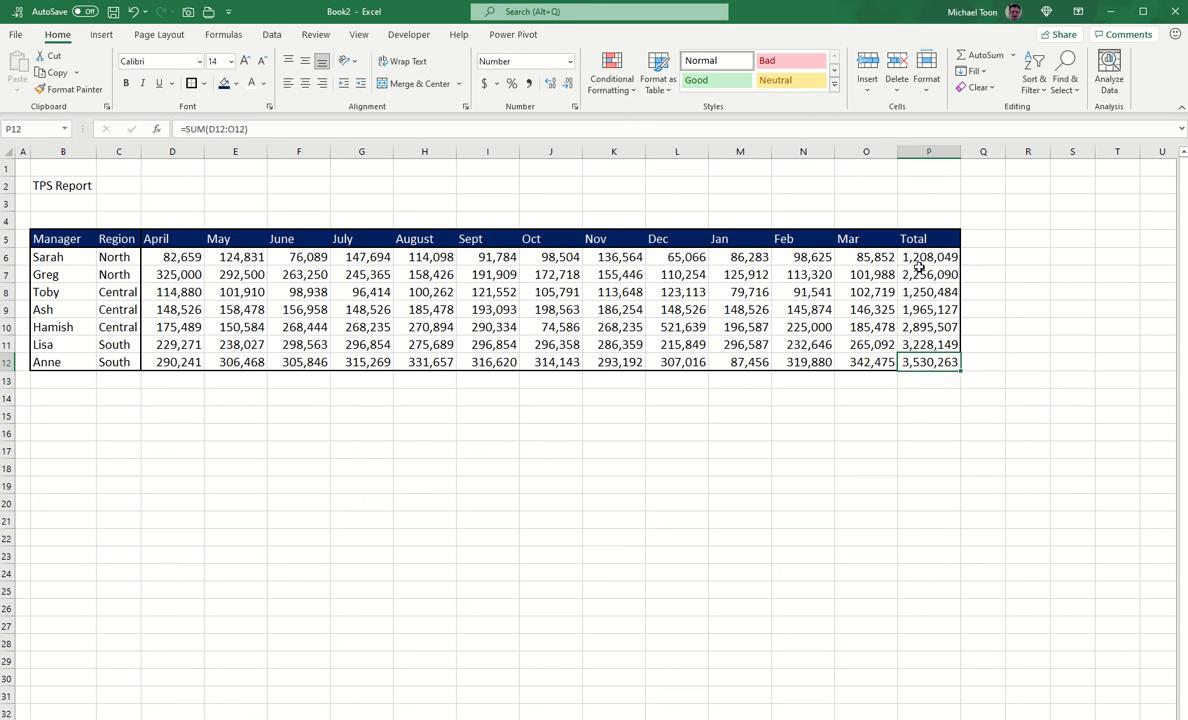
left_click(236, 84)
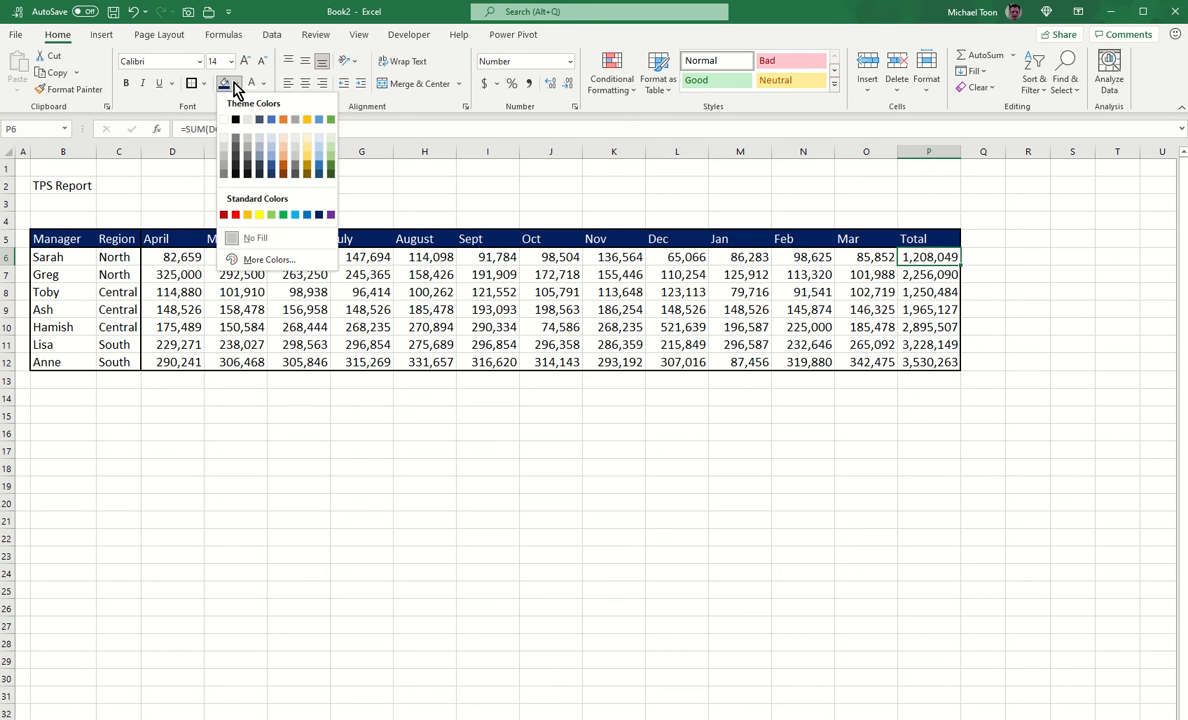
left_click(235, 215)
left_click(561, 328)
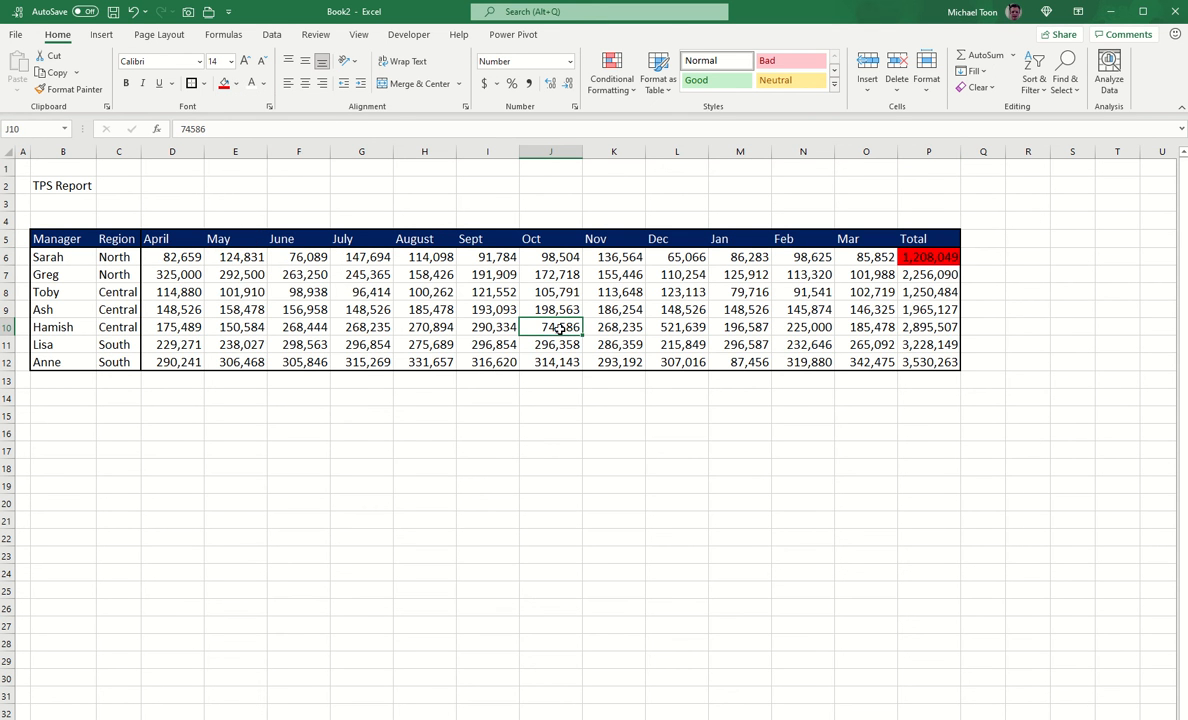
left_click(101, 34)
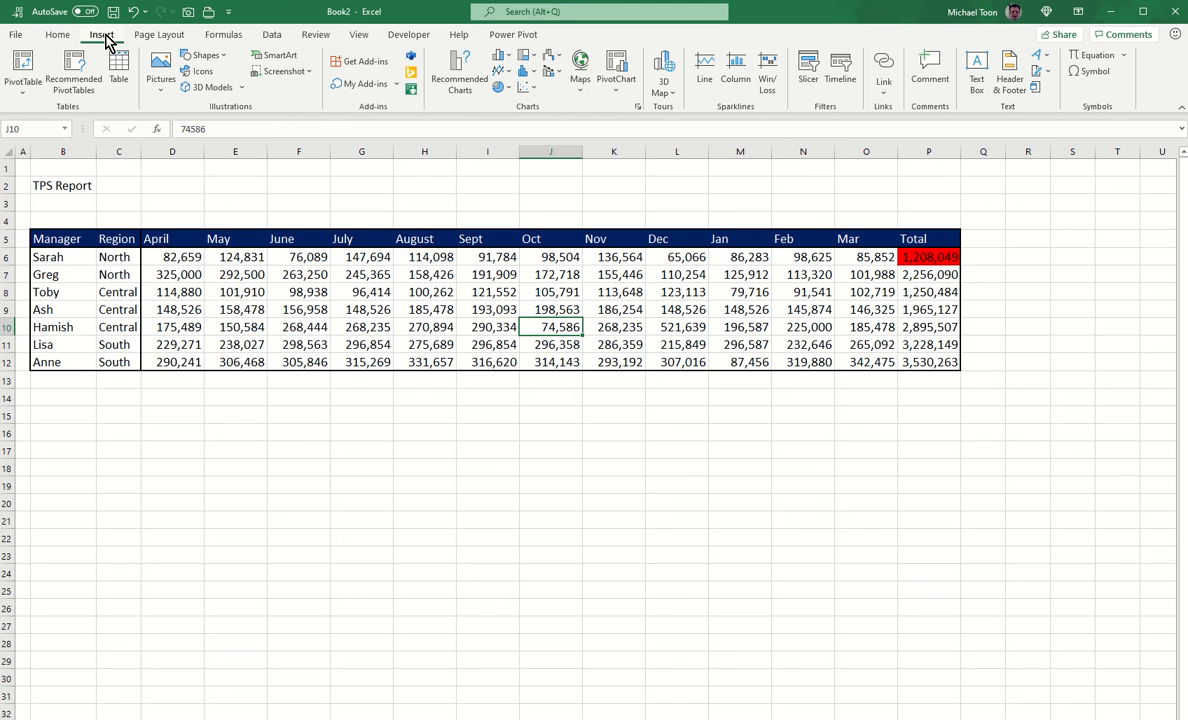
Step: Draw a thin diagonal line from above the Sept column toward cell J10
left_click(207, 57)
left_click(212, 97)
left_click_drag(501, 213, 544, 329)
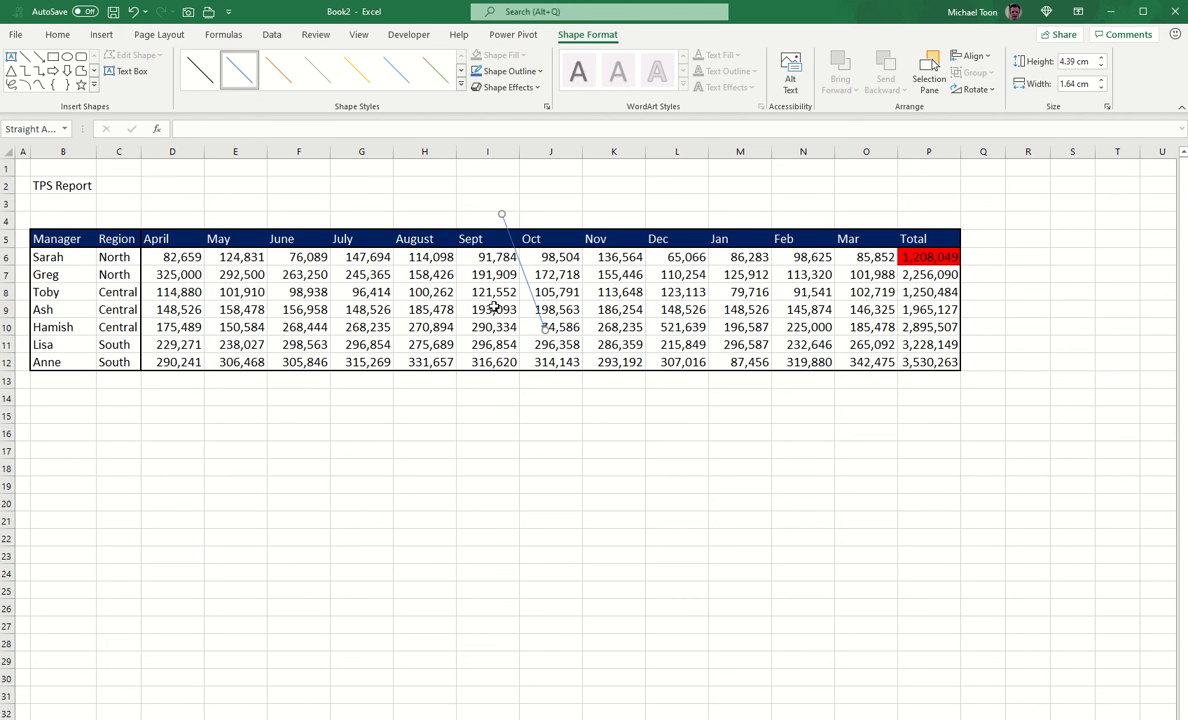
Step: Add a smiley face shape above column H, turn it into a frown, and select B5:O12
left_click(95, 88)
left_click(79, 231)
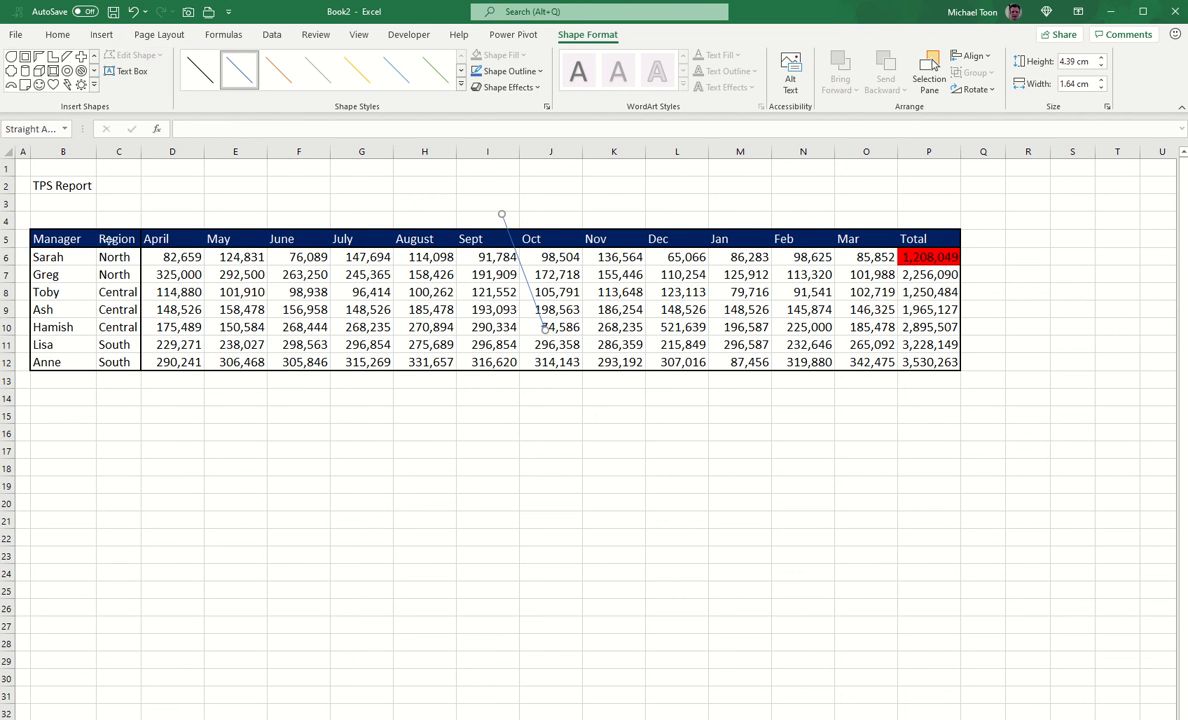
mouse_move(437, 177)
left_mouse_down()
mouse_move(485, 211)
mouse_move(460, 195)
left_mouse_up()
left_click(510, 466)
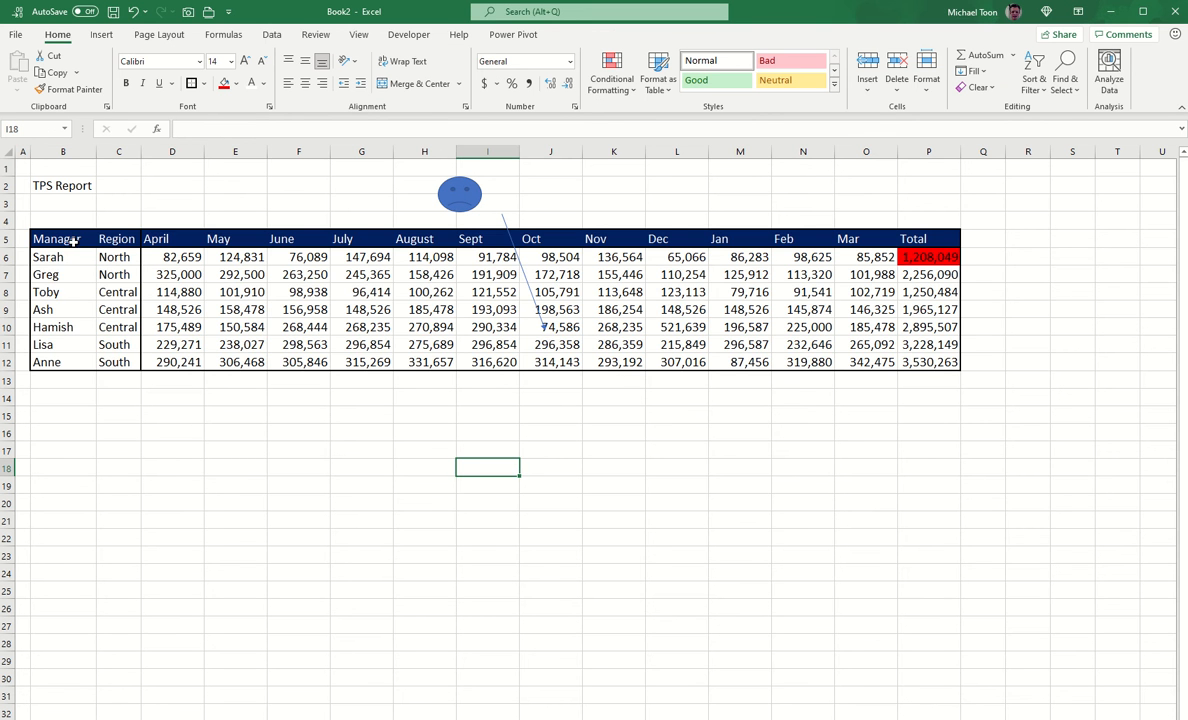
left_click_drag(73, 241, 865, 362)
Step: Insert a line chart of the monthly data, placed below the table at B14 and widened to column O
left_click(101, 35)
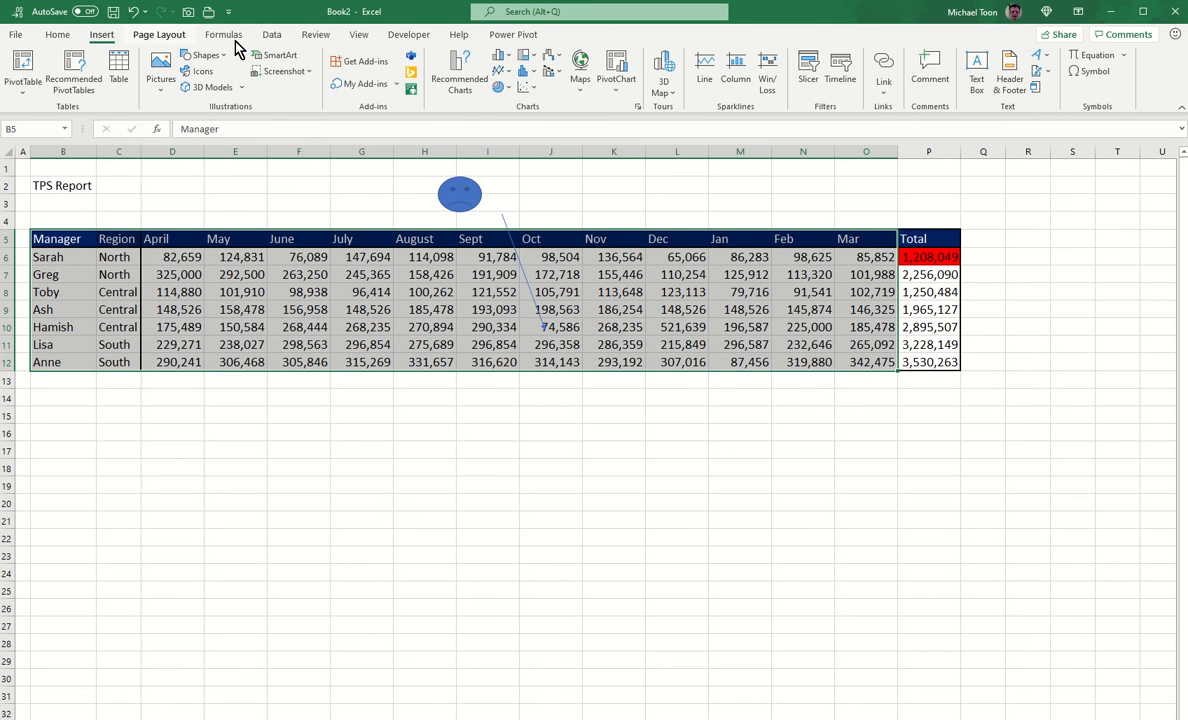
left_click(500, 56)
left_click(507, 119)
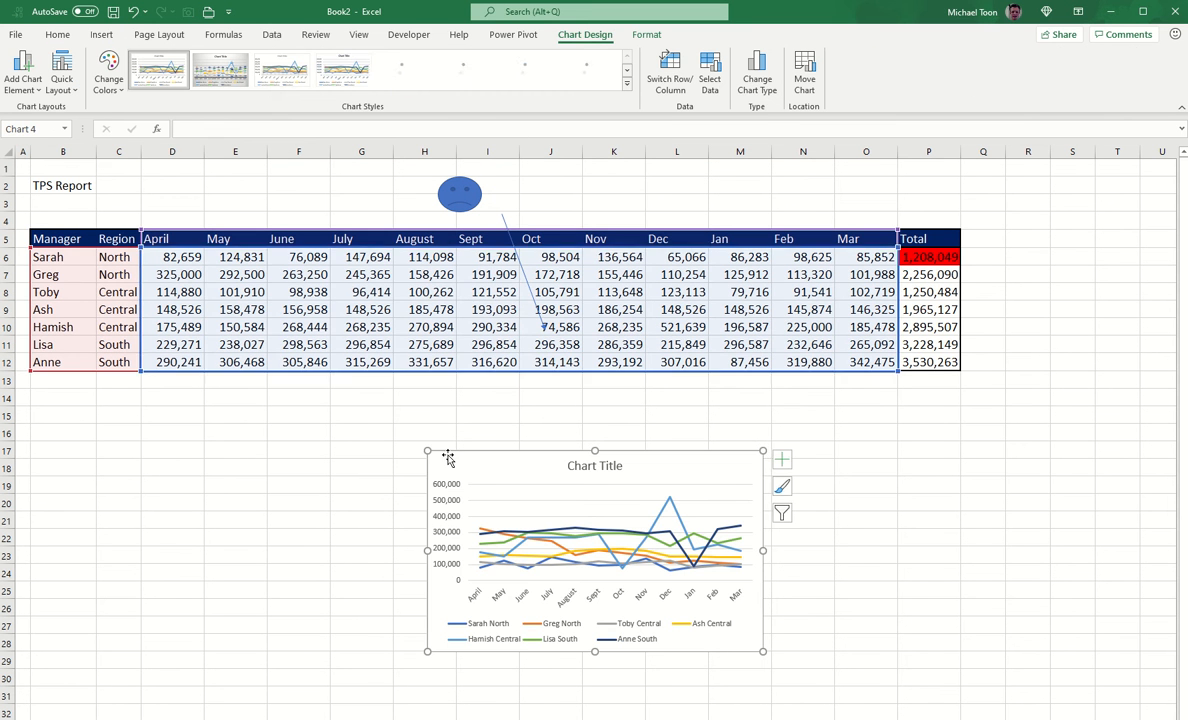
left_click_drag(447, 457, 188, 396)
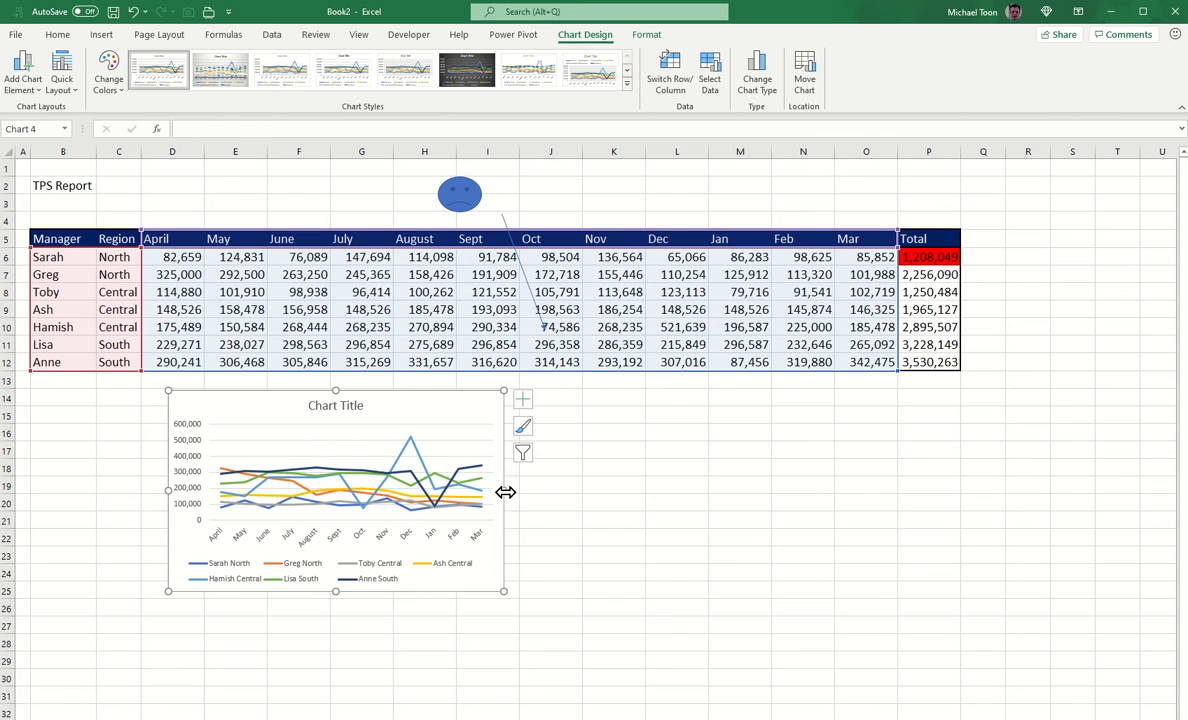
left_click_drag(505, 492, 883, 492)
left_click(955, 482)
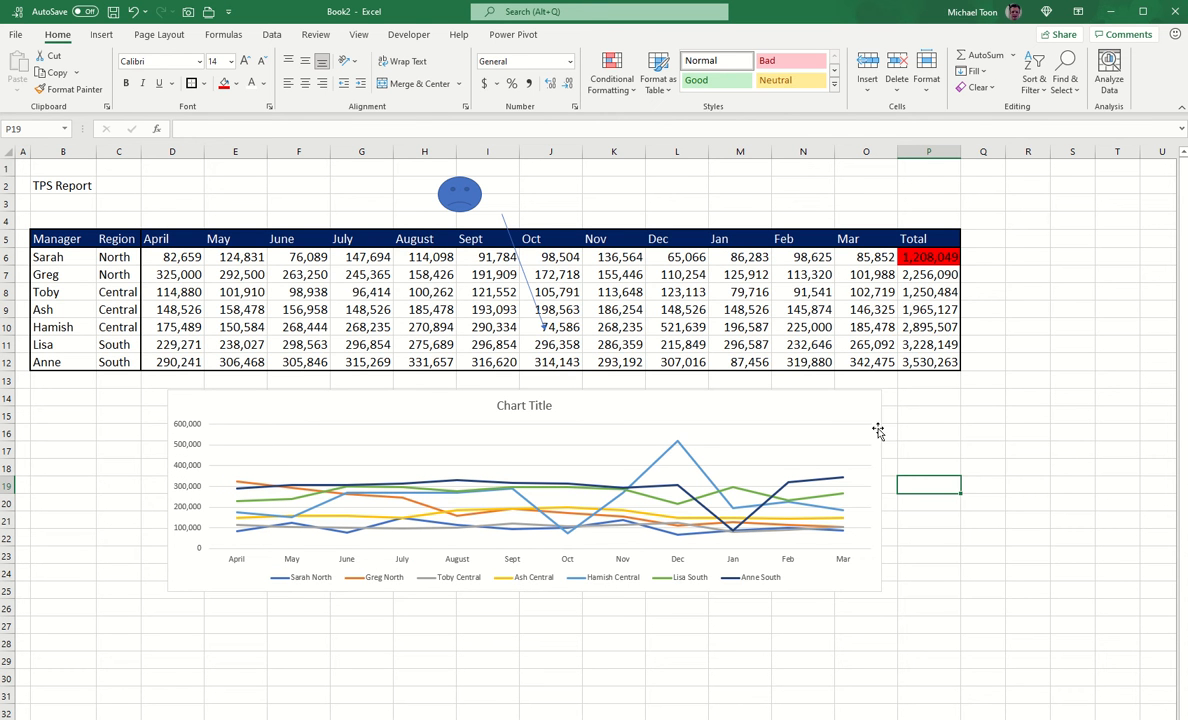
Step: Undo the chart, shapes, colour fills and thick borders with Ctrl+Z
left_click(806, 408)
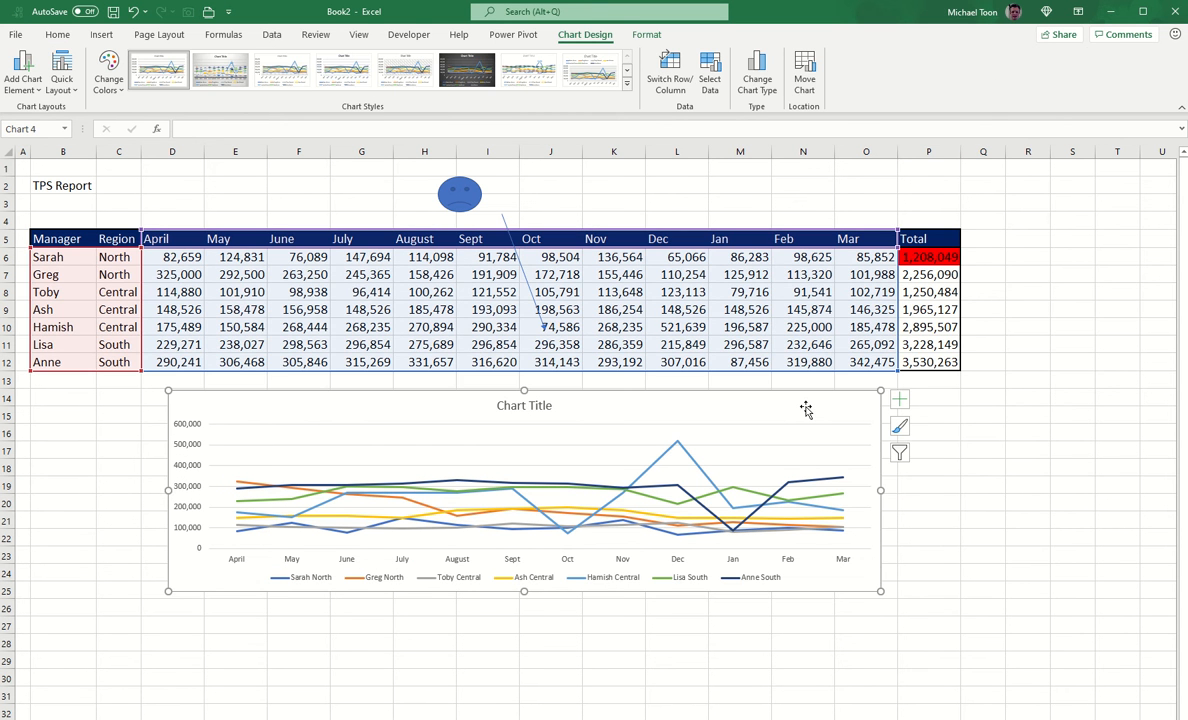
left_click(910, 414)
key("ctrl+z")
key("ctrl+z")
key("ctrl+z")
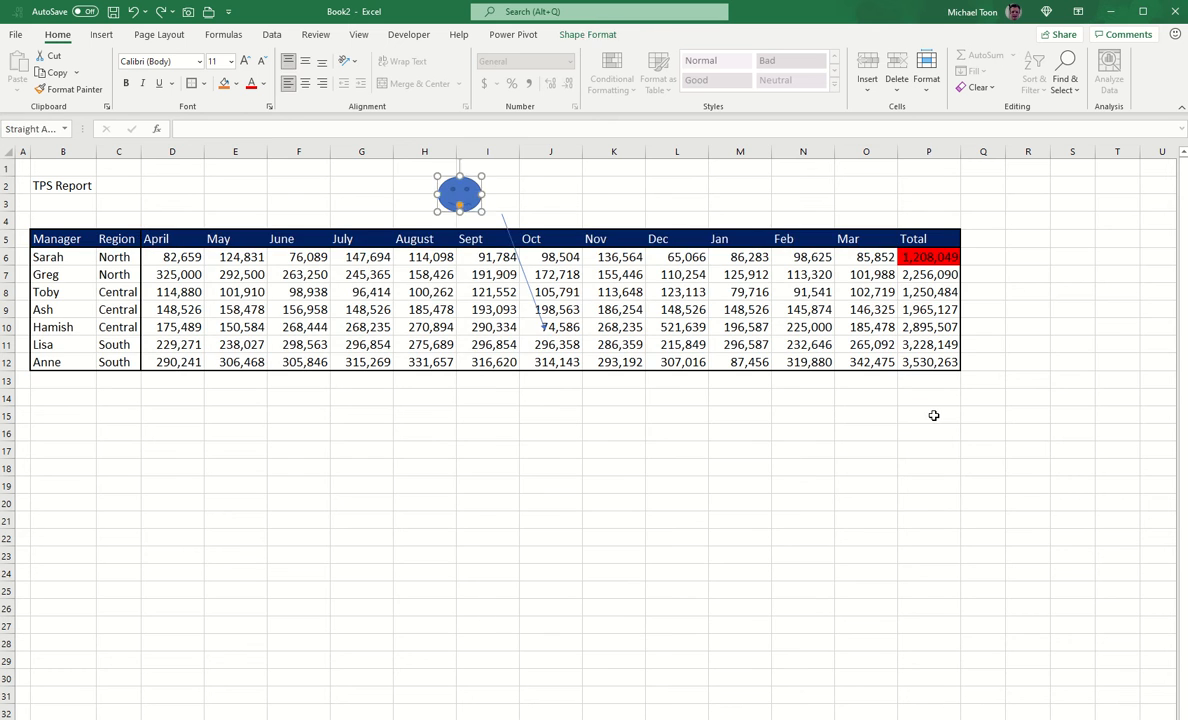
key("ctrl+z")
key("ctrl+z")
key("ctrl+z")
key("ctrl+z")
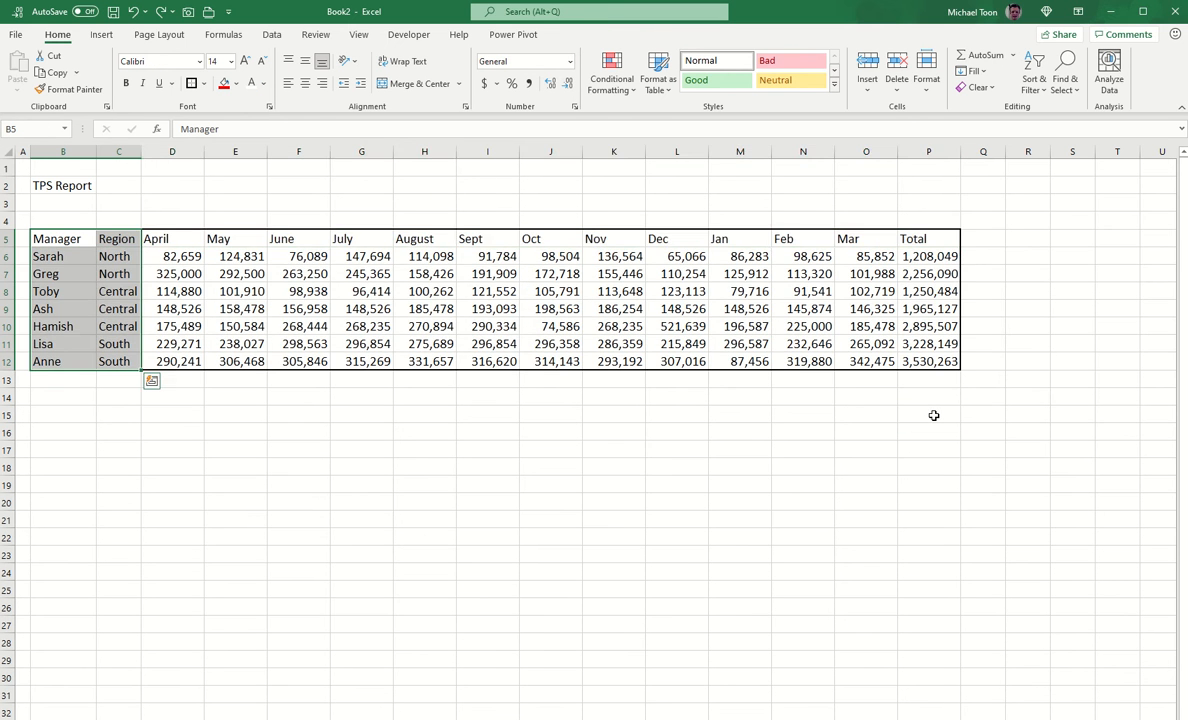
key("ctrl+z")
left_click(838, 417)
left_click(264, 308)
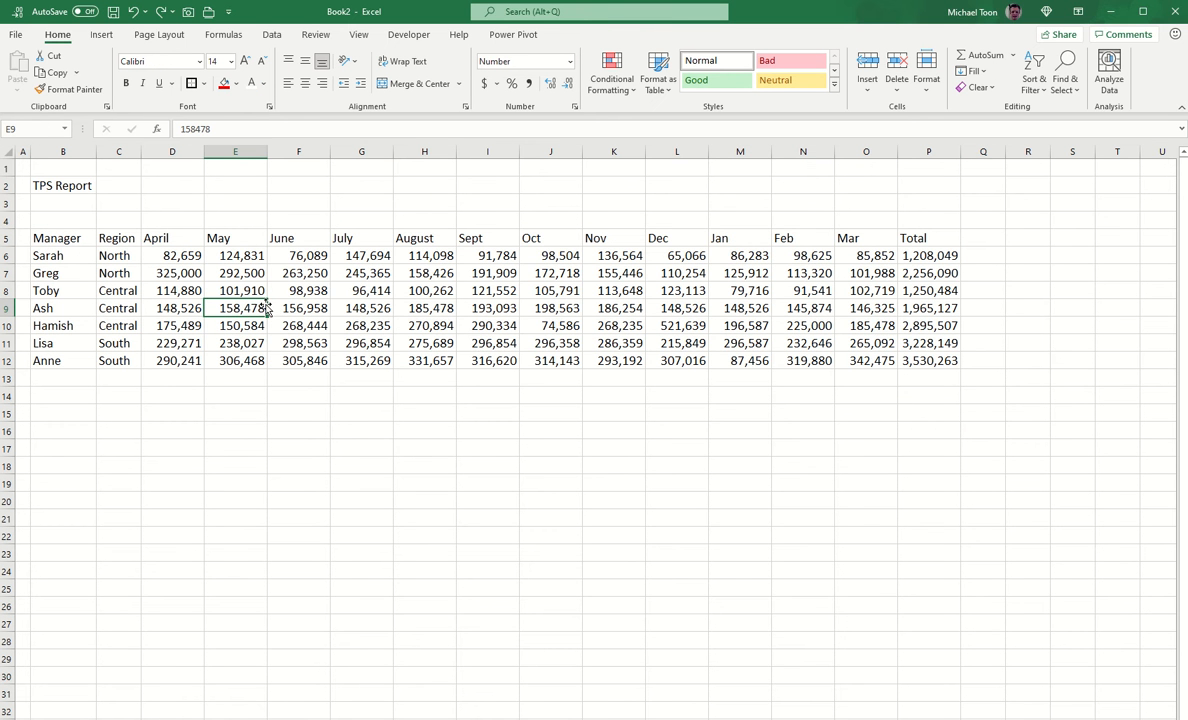
Step: Format B5:P12 as a table with a blue Medium banded style and headers, creating Table1
left_click(655, 88)
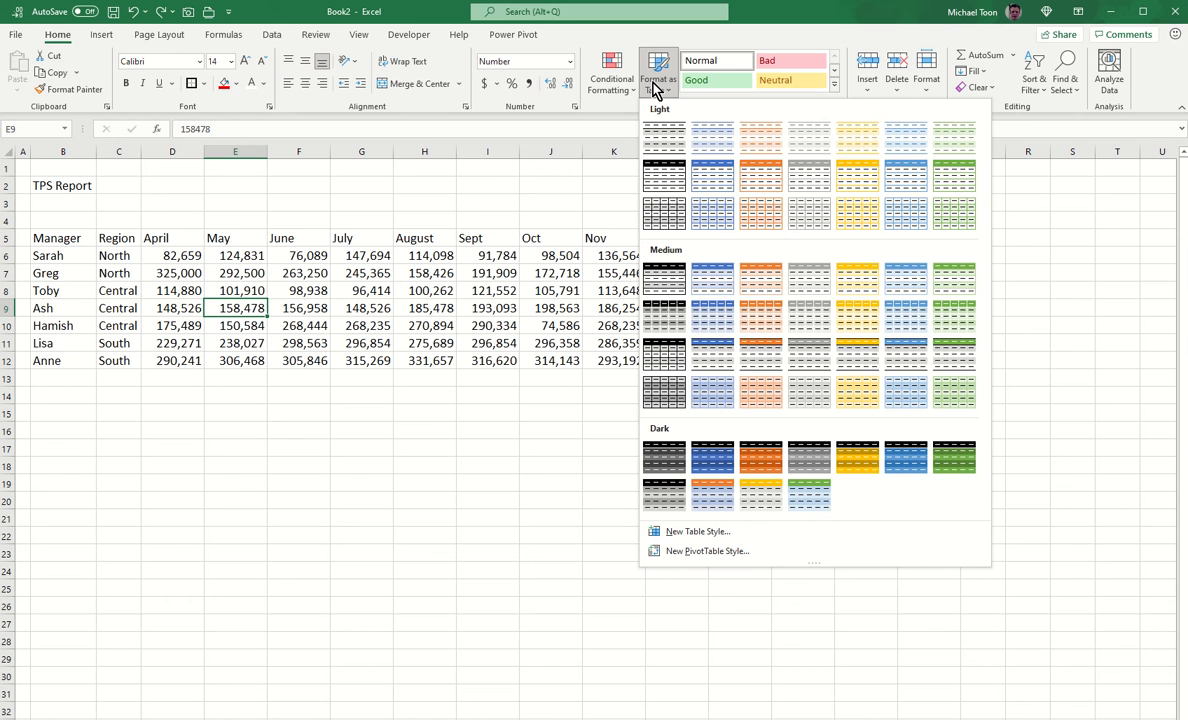
left_click(714, 351)
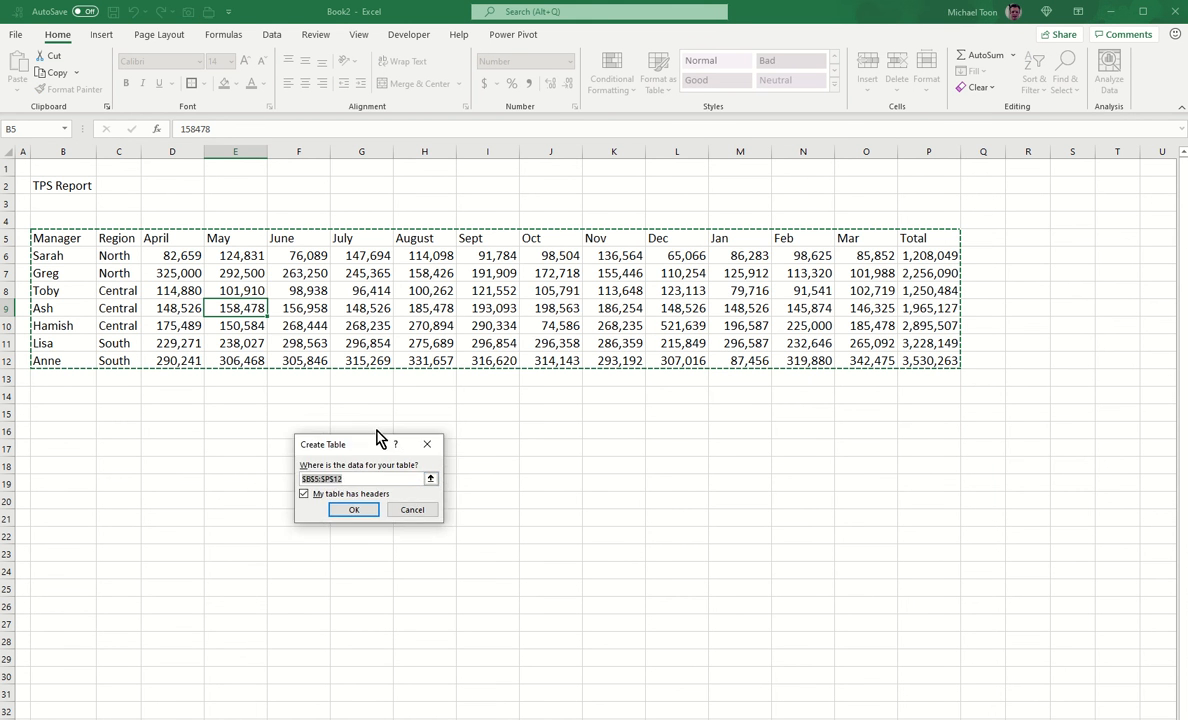
left_click(358, 501)
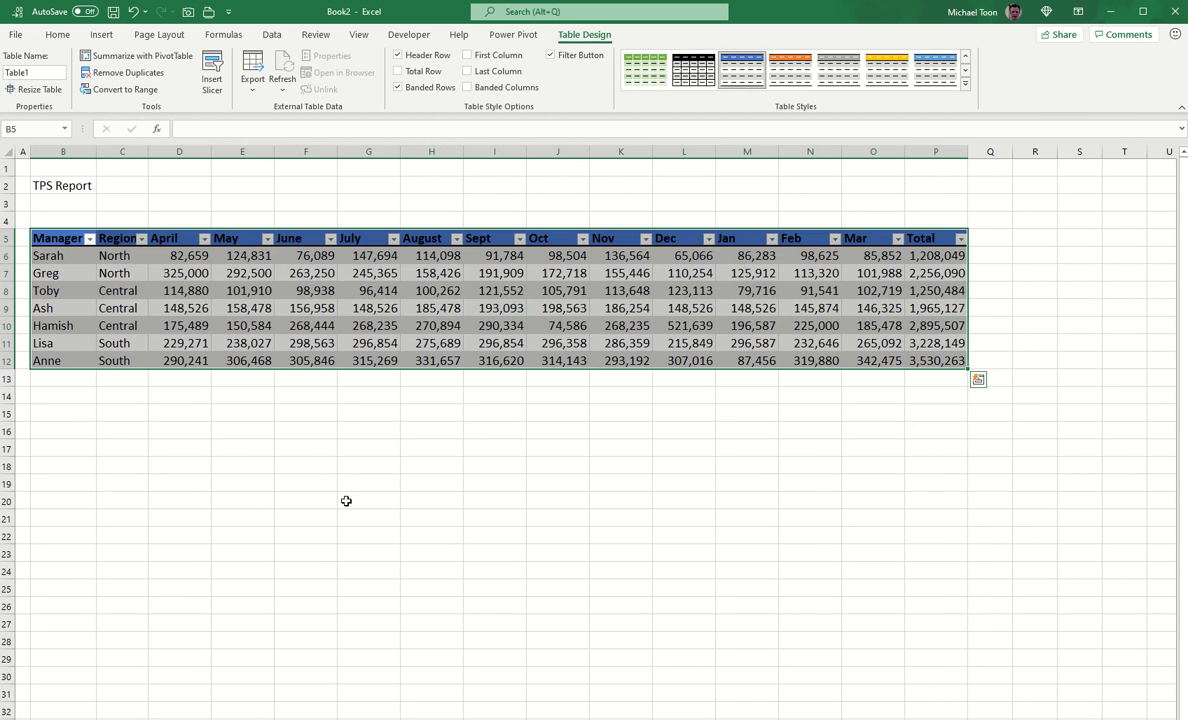
Step: Make rows 5–12 much taller and middle-align their contents vertically
left_click_drag(7, 238, 9, 406)
left_click_drag(12, 341, 12, 325)
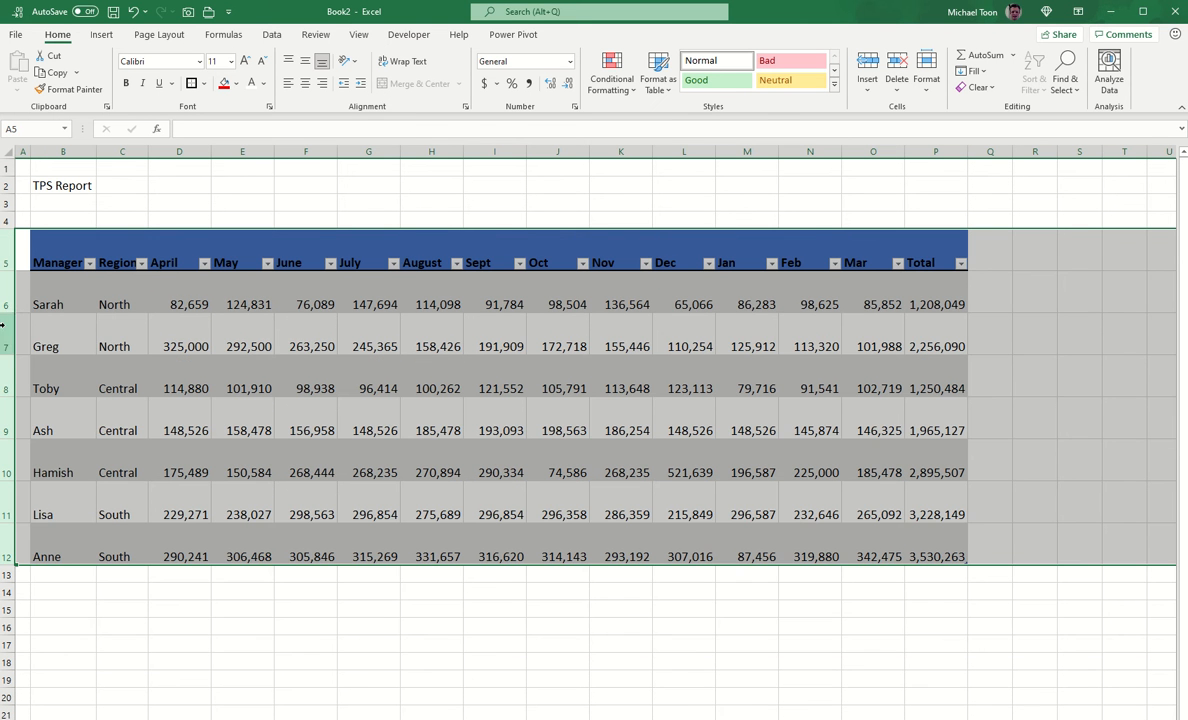
left_click(306, 64)
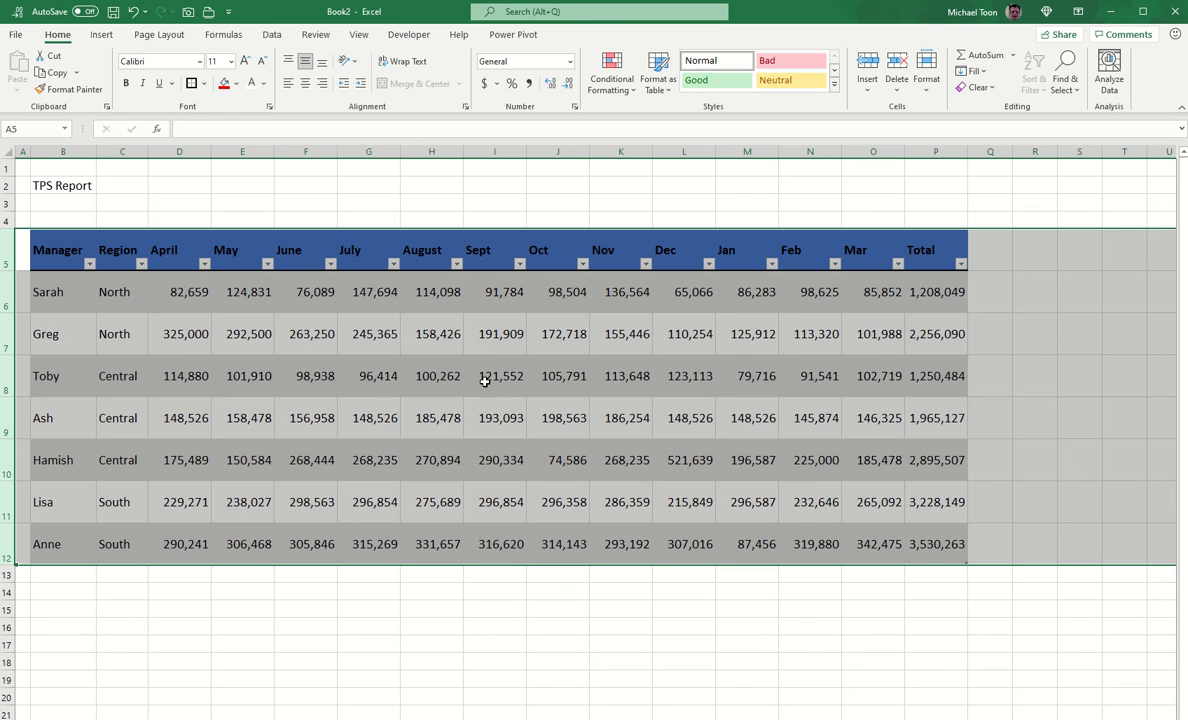
left_click(501, 417)
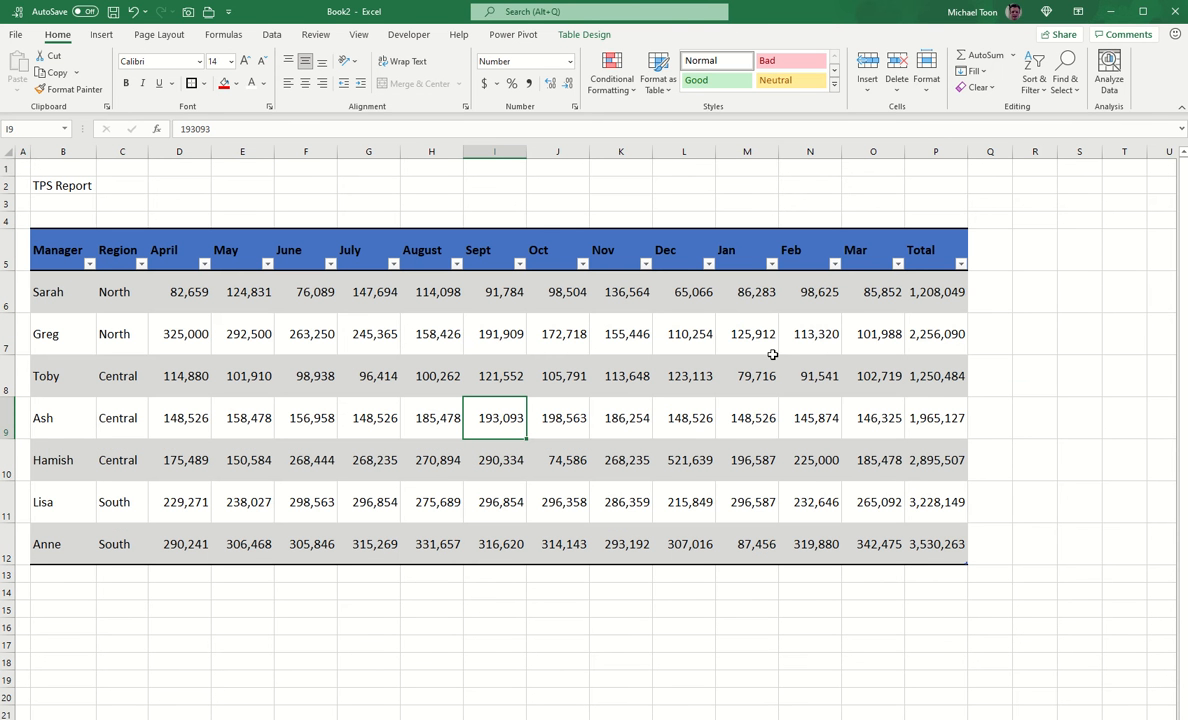
Step: Sort the table by Total largest first, then alphabetically by Manager, and select P6:P12
left_click(960, 263)
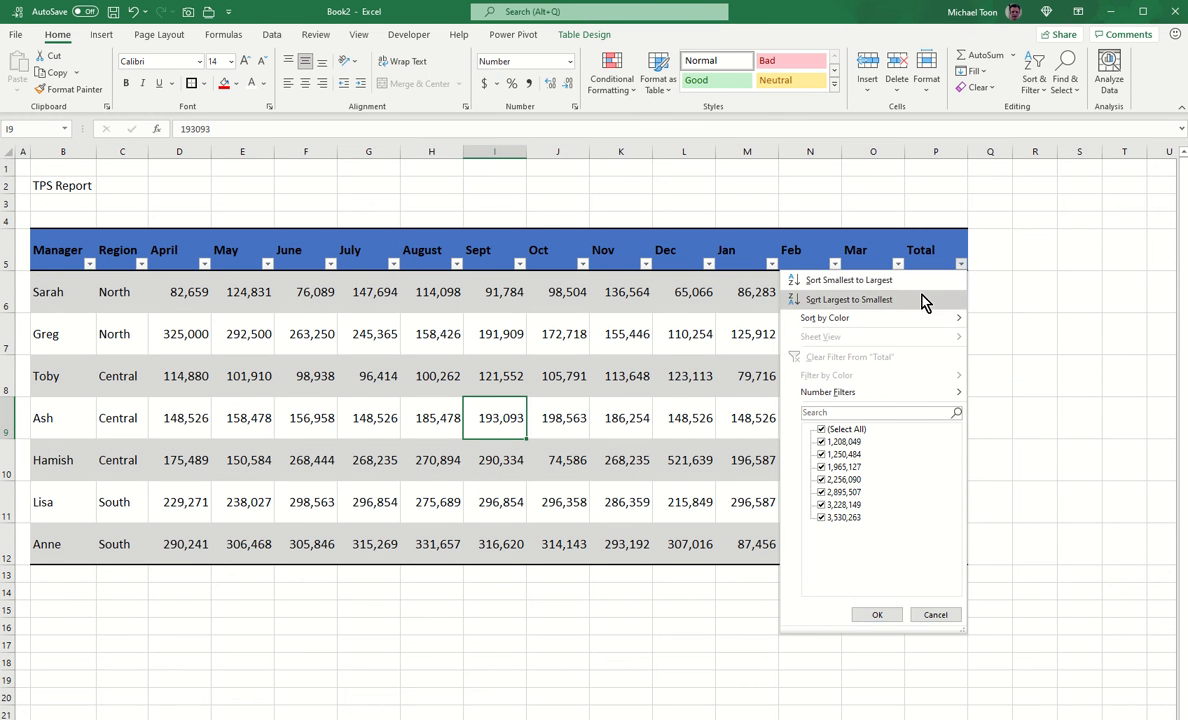
left_click(849, 299)
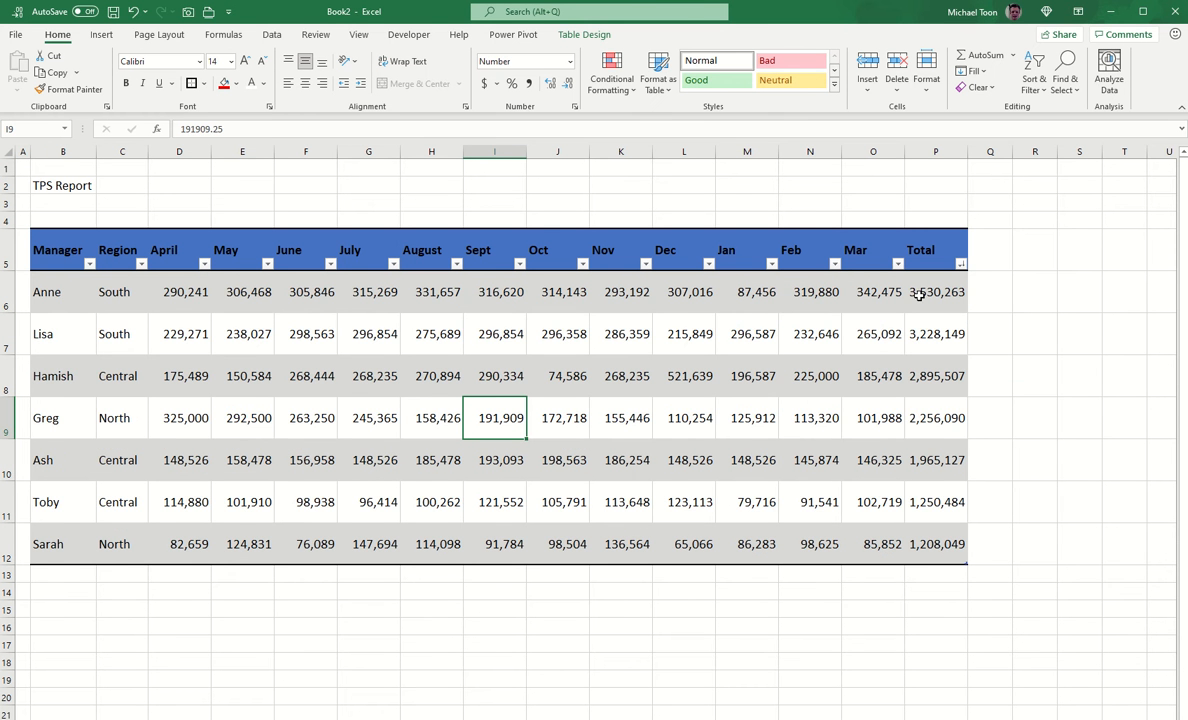
left_click(90, 267)
left_click(80, 283)
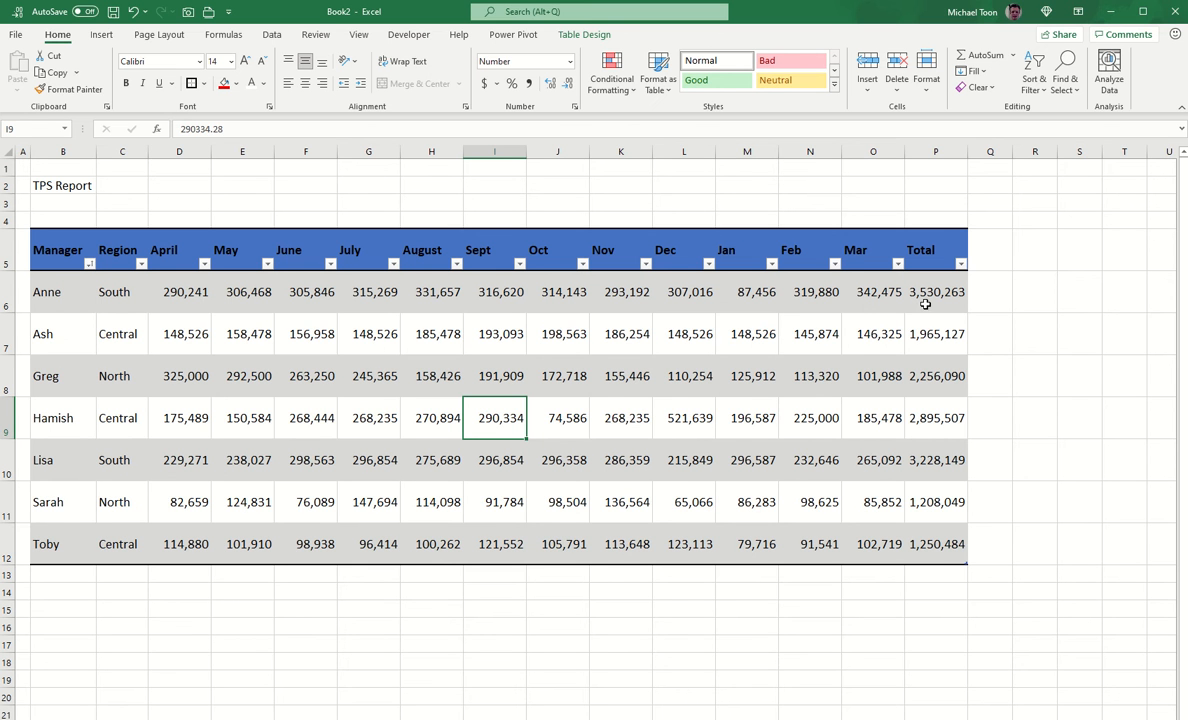
left_click_drag(940, 291, 963, 555)
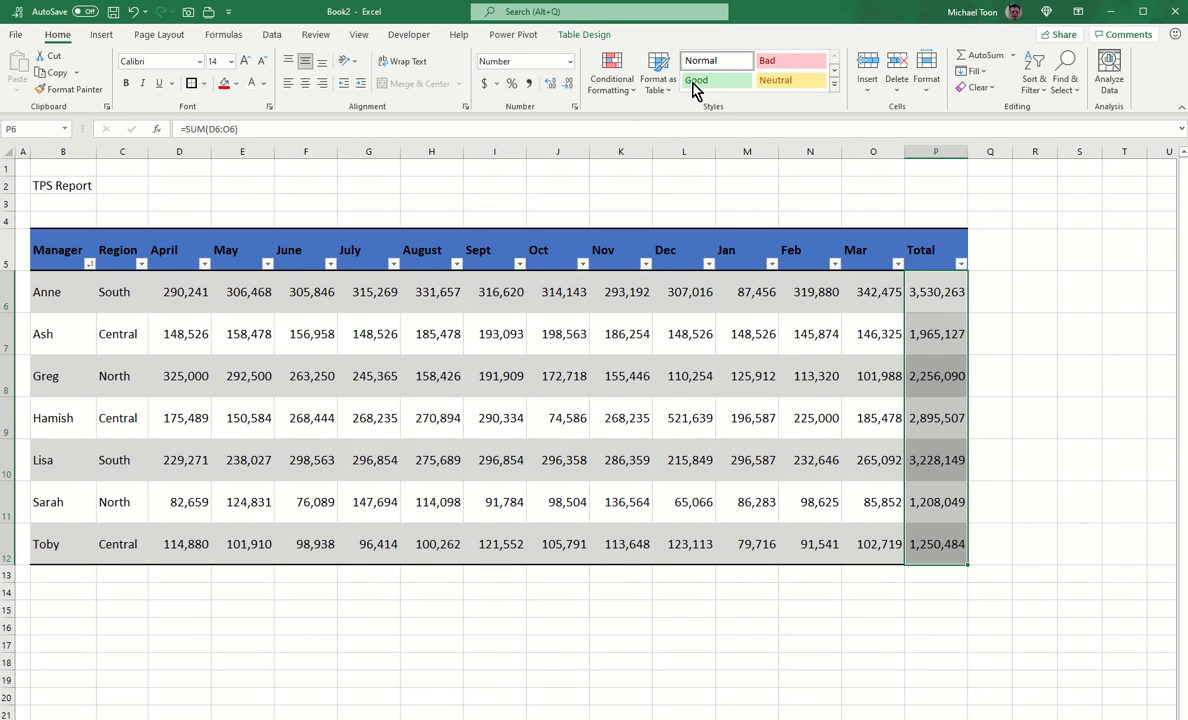
Step: Add green Solid Fill data bars to the Total values P6:P12 and widen column P
left_click(602, 84)
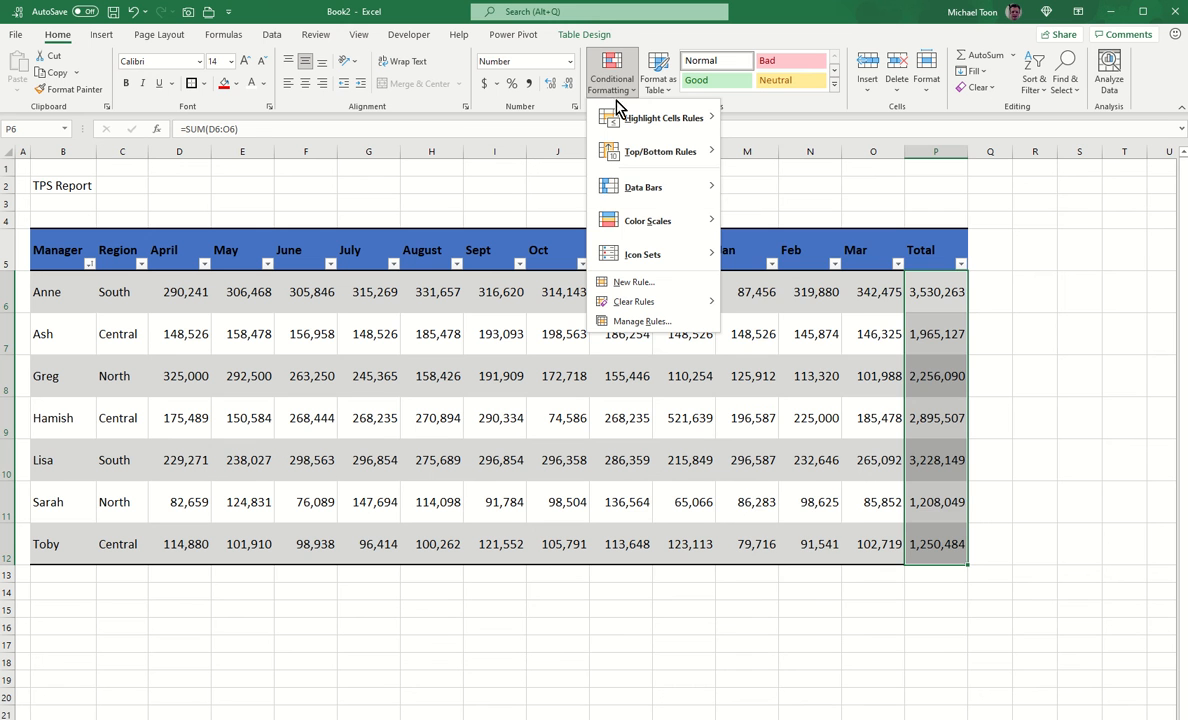
mouse_move(675, 258)
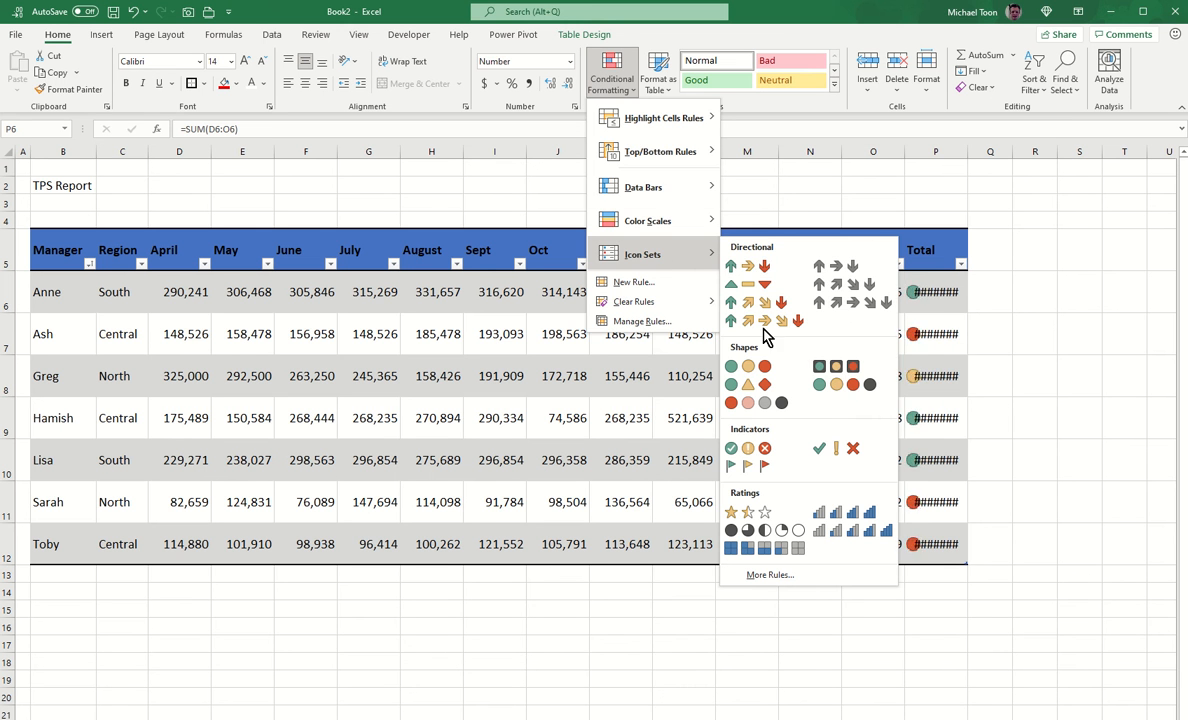
mouse_move(668, 194)
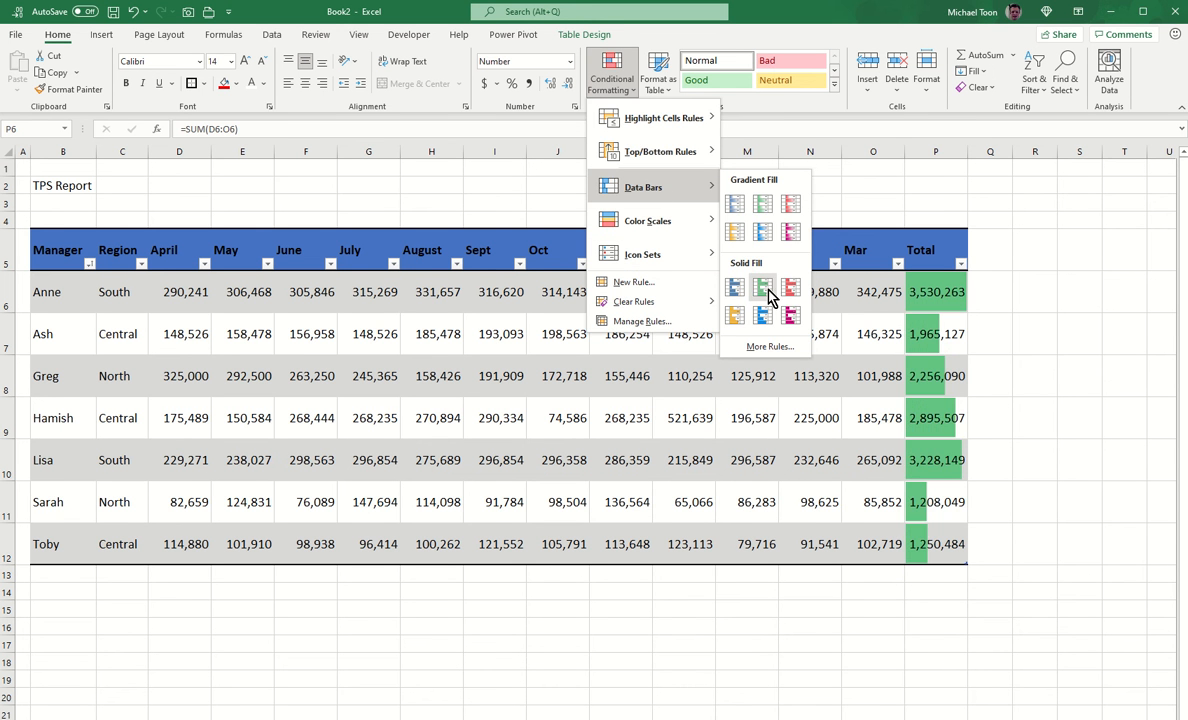
left_click(762, 288)
left_click_drag(975, 154, 987, 154)
left_click(1030, 339)
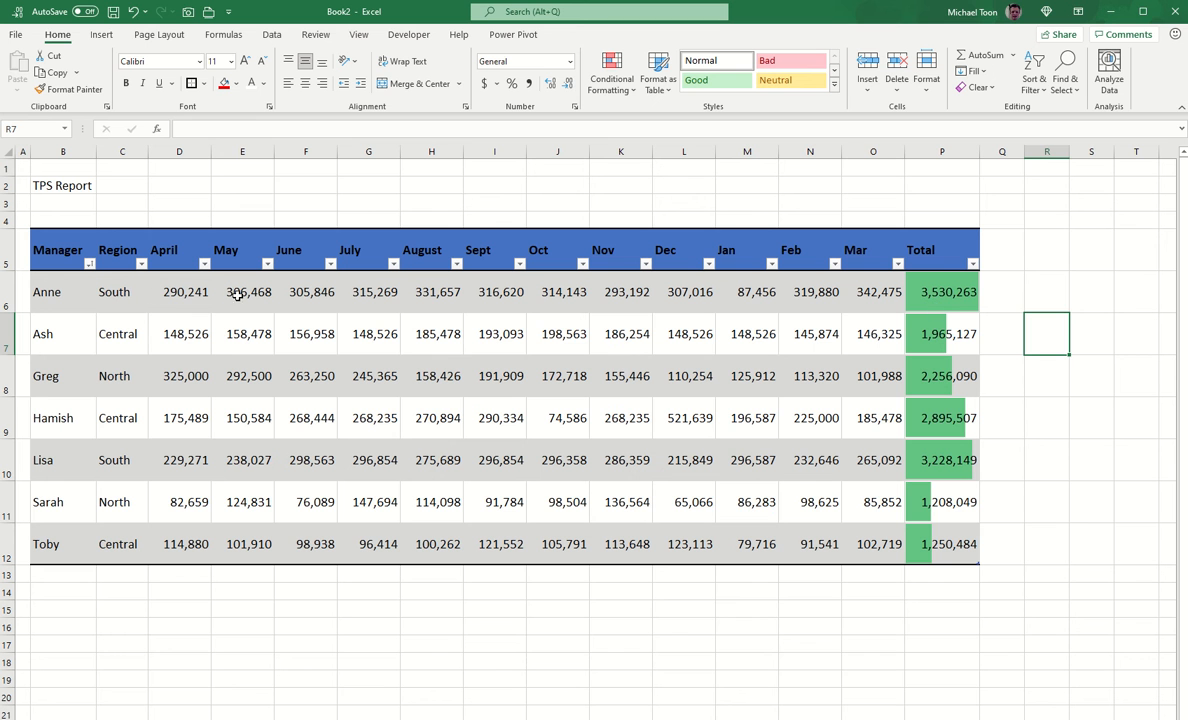
left_click(69, 457)
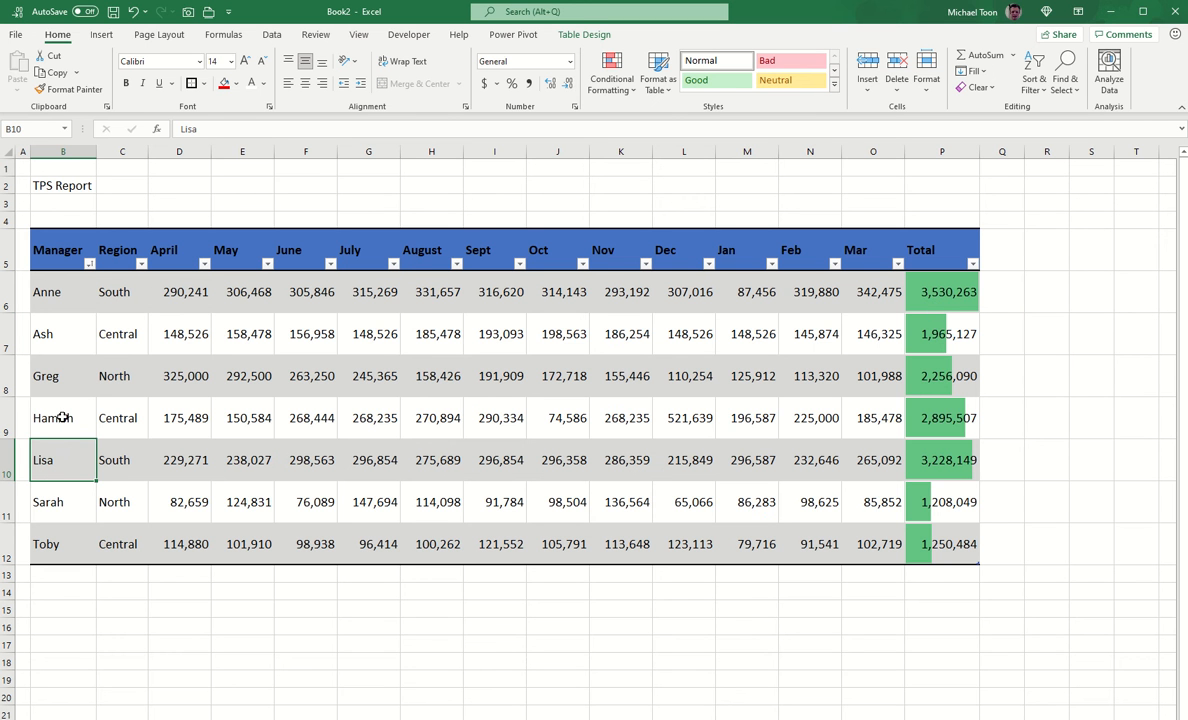
left_click(62, 418)
left_click(66, 490)
left_click(63, 538)
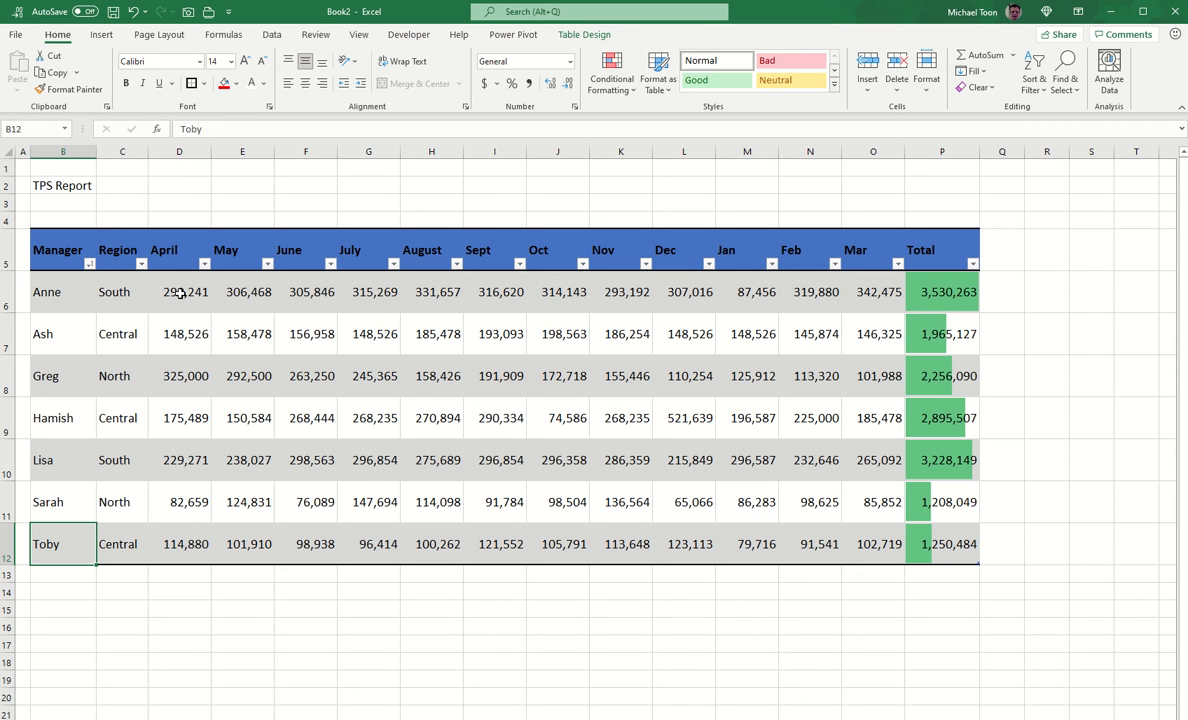
Step: Highlight the Top 10 items in D6:O12 with green fill and dark green text
left_click_drag(180, 293, 862, 544)
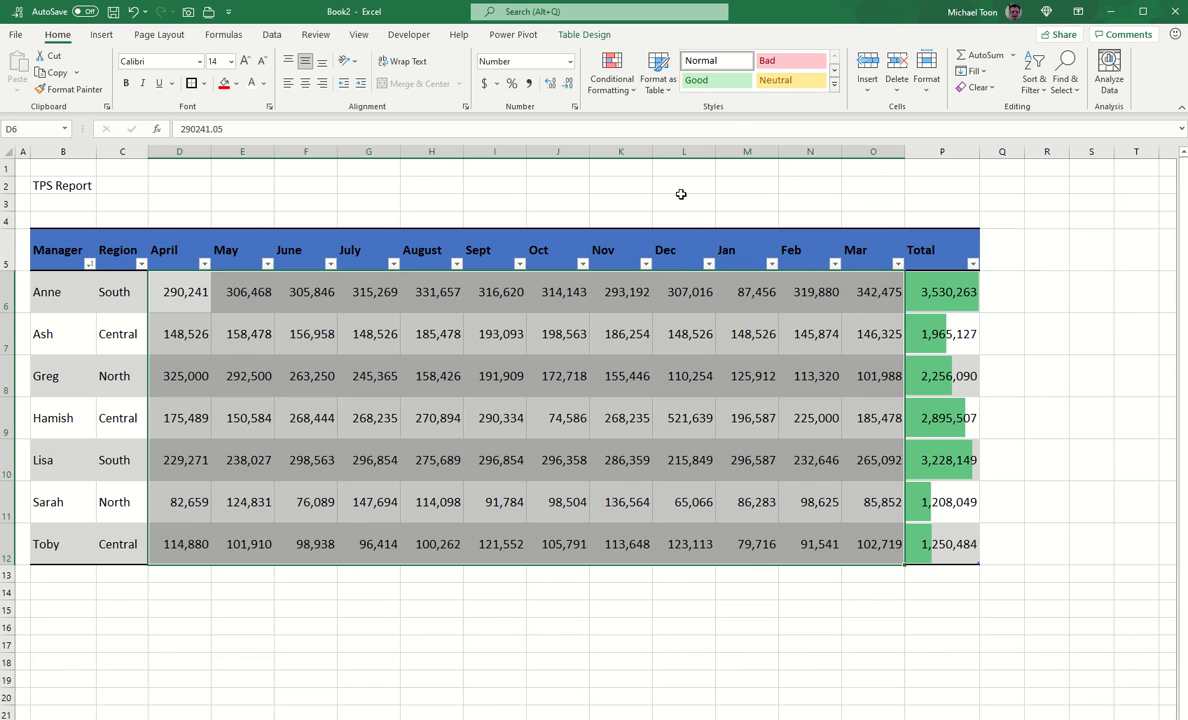
left_click(614, 86)
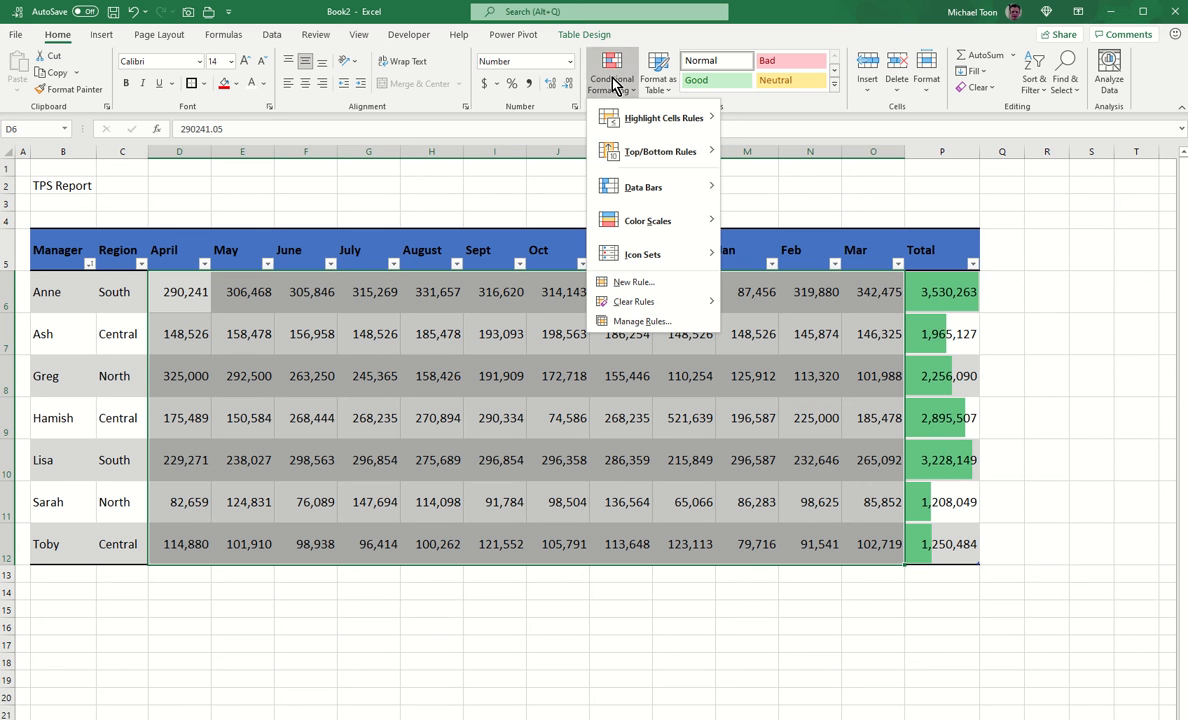
mouse_move(683, 130)
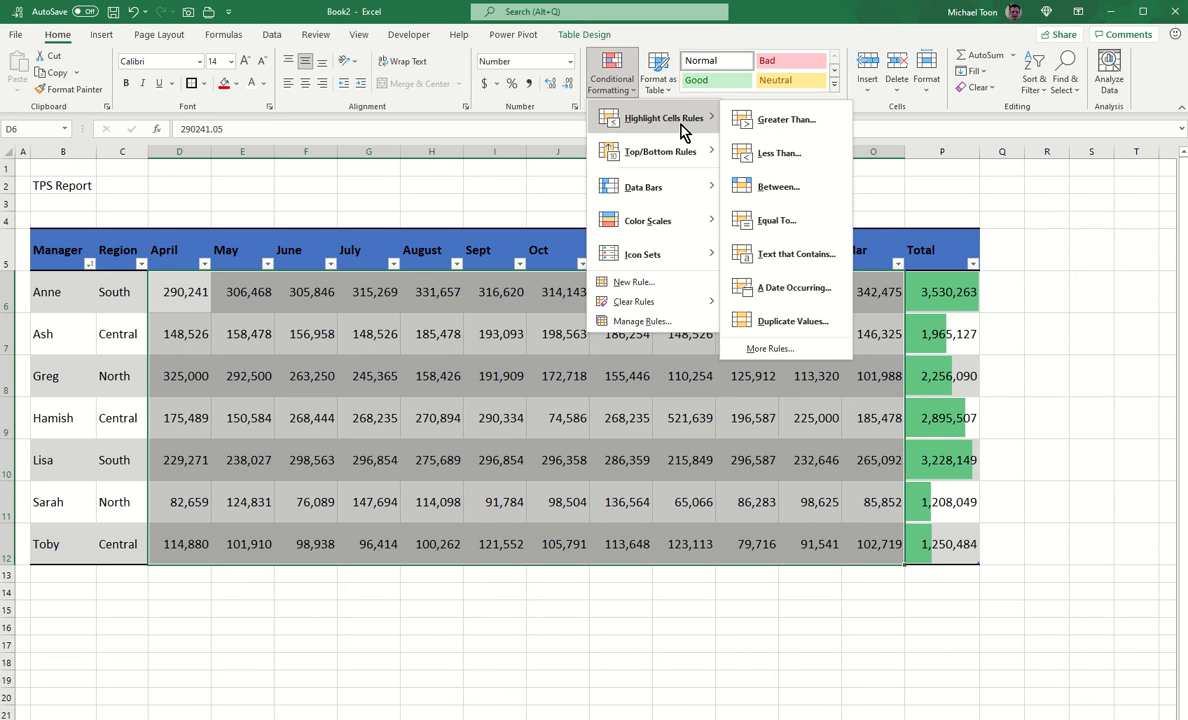
mouse_move(686, 160)
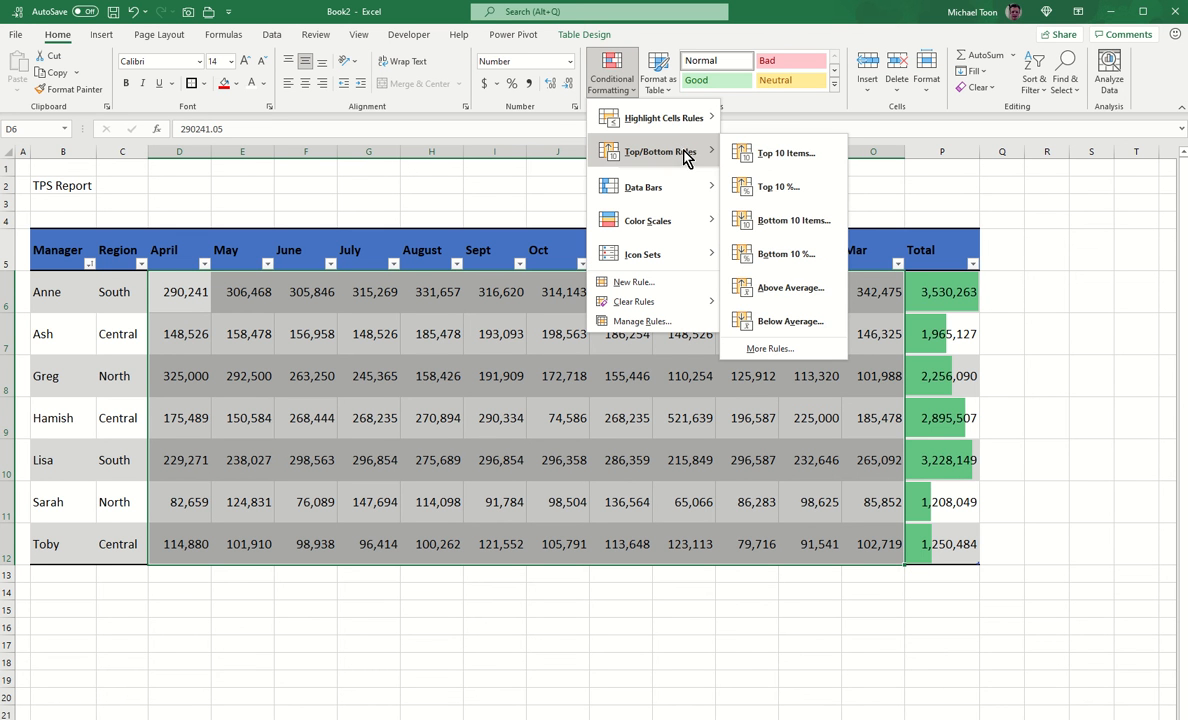
left_click(776, 155)
left_click(412, 454)
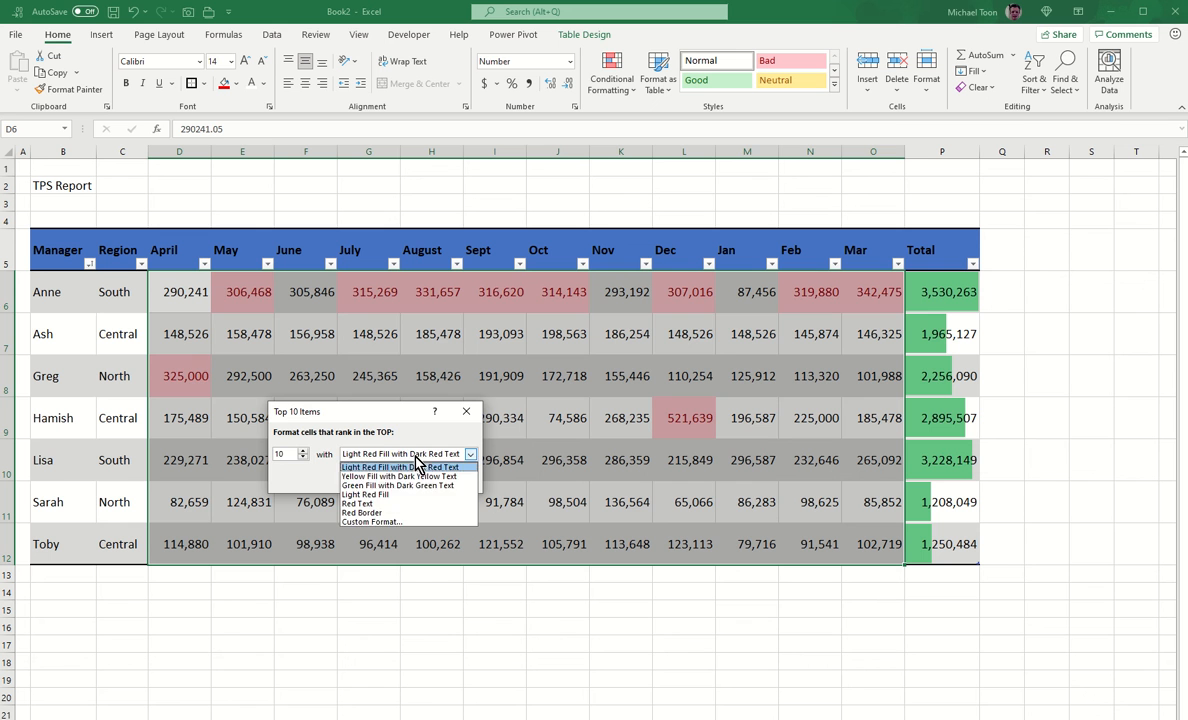
left_click(405, 485)
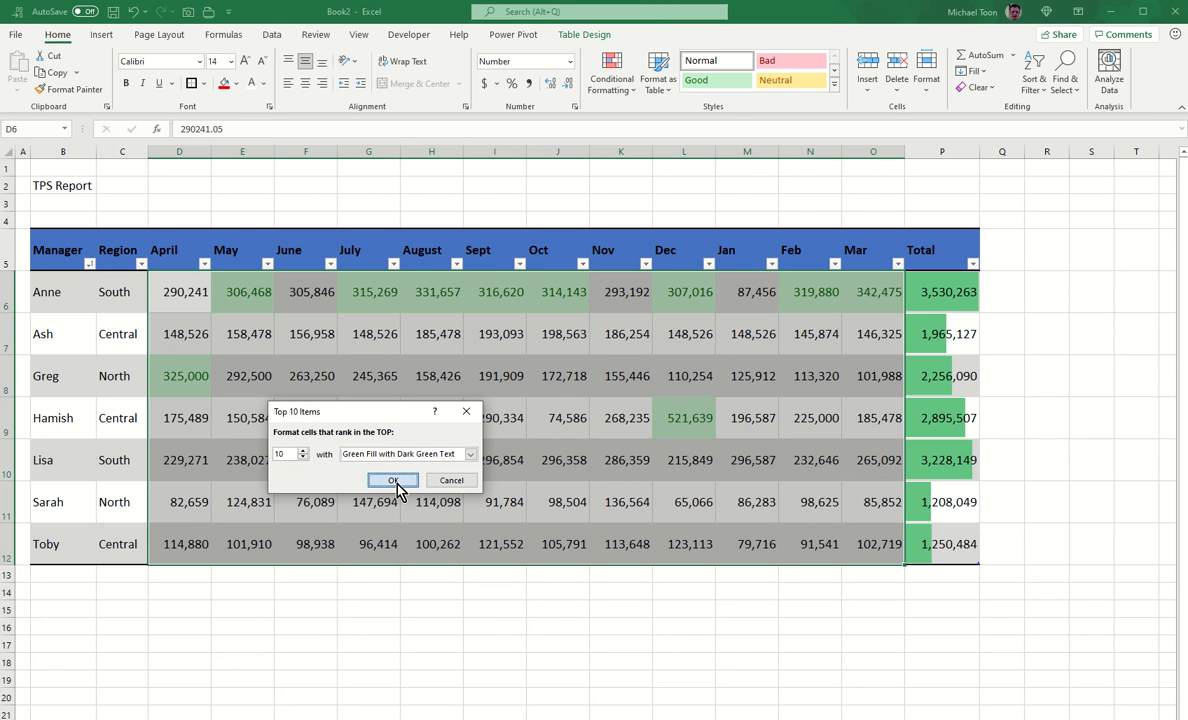
left_click(394, 481)
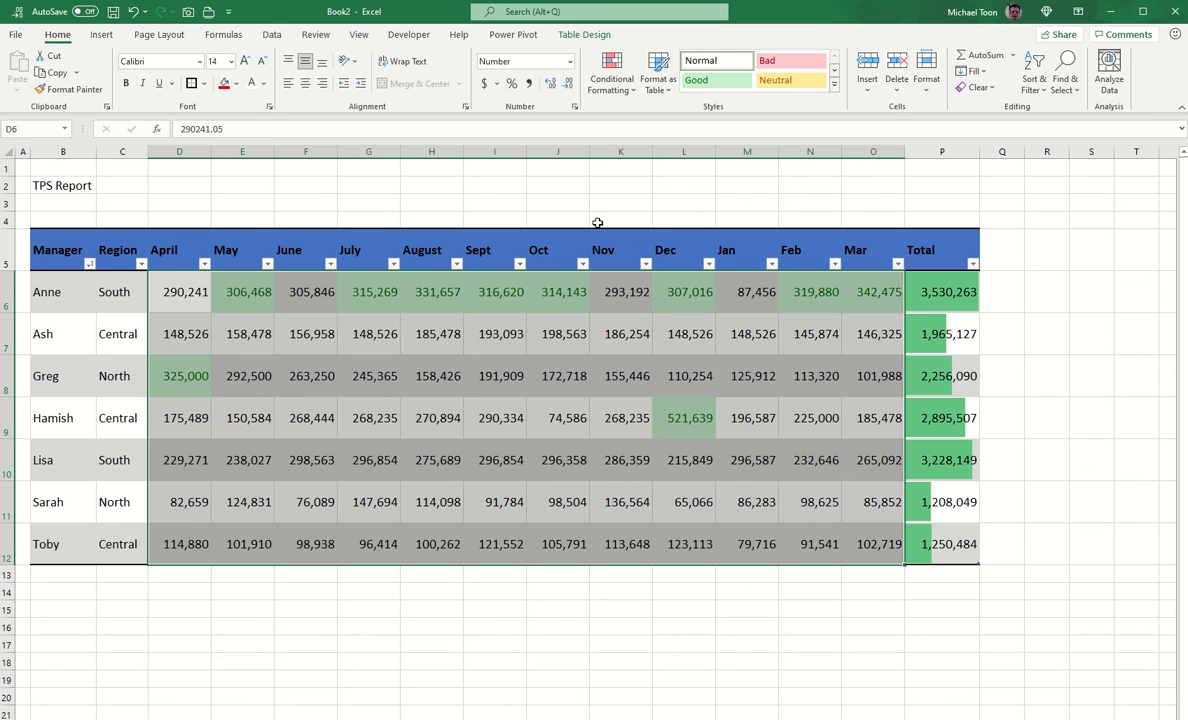
Step: Mark the Bottom 10 items in light red fill with dark red text
left_click(612, 75)
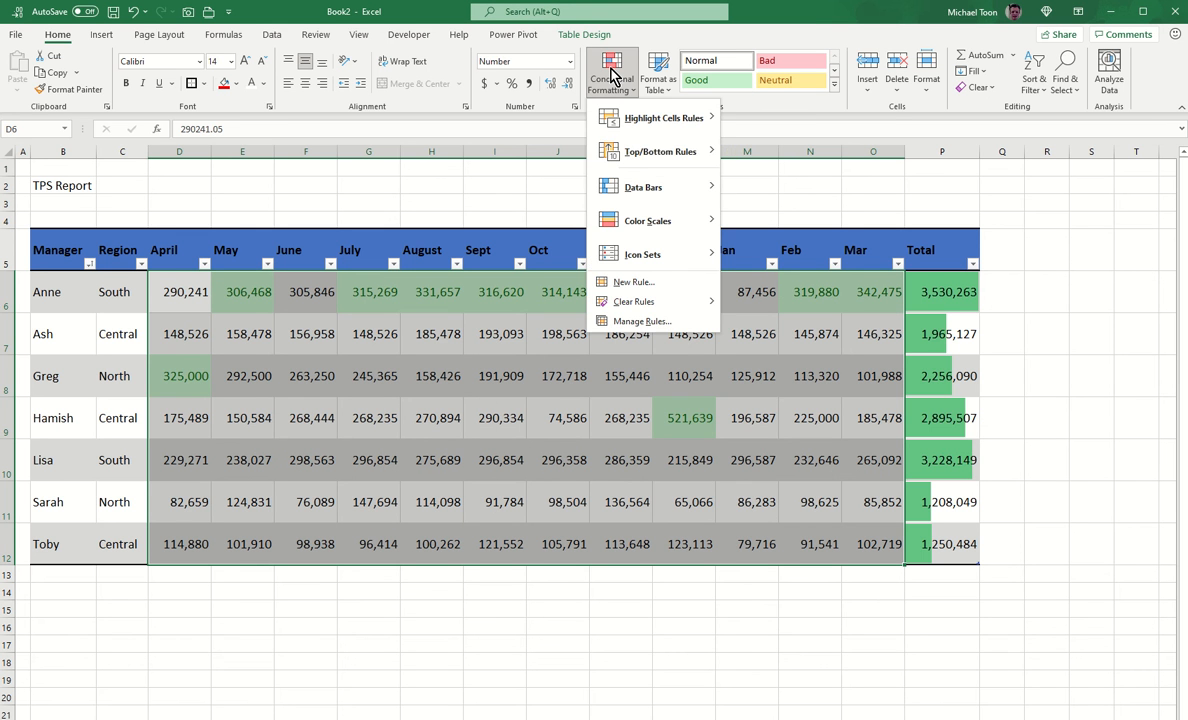
mouse_move(676, 150)
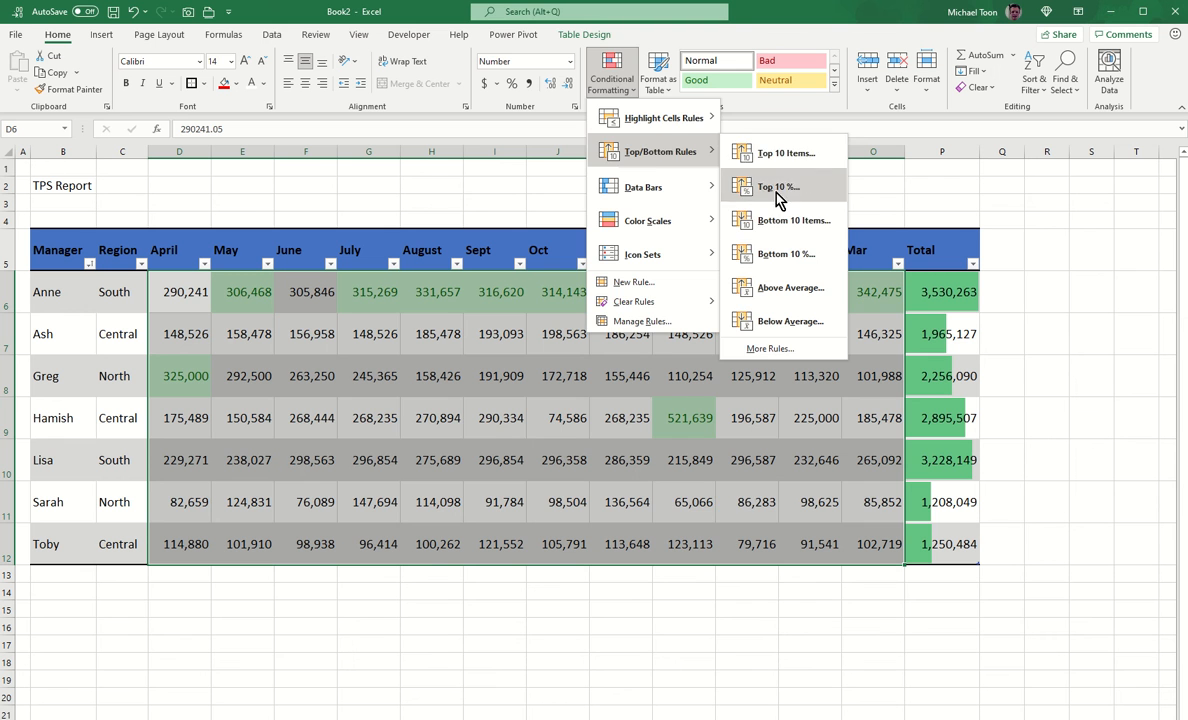
left_click(780, 220)
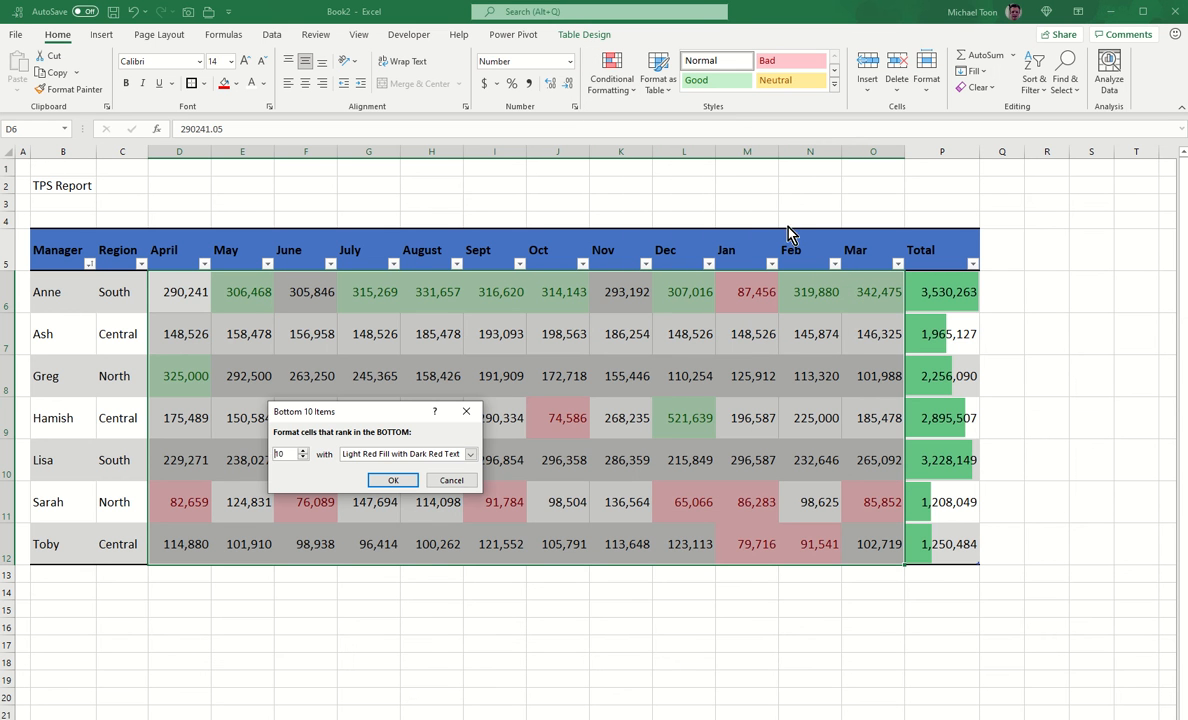
left_click(393, 480)
left_click(590, 625)
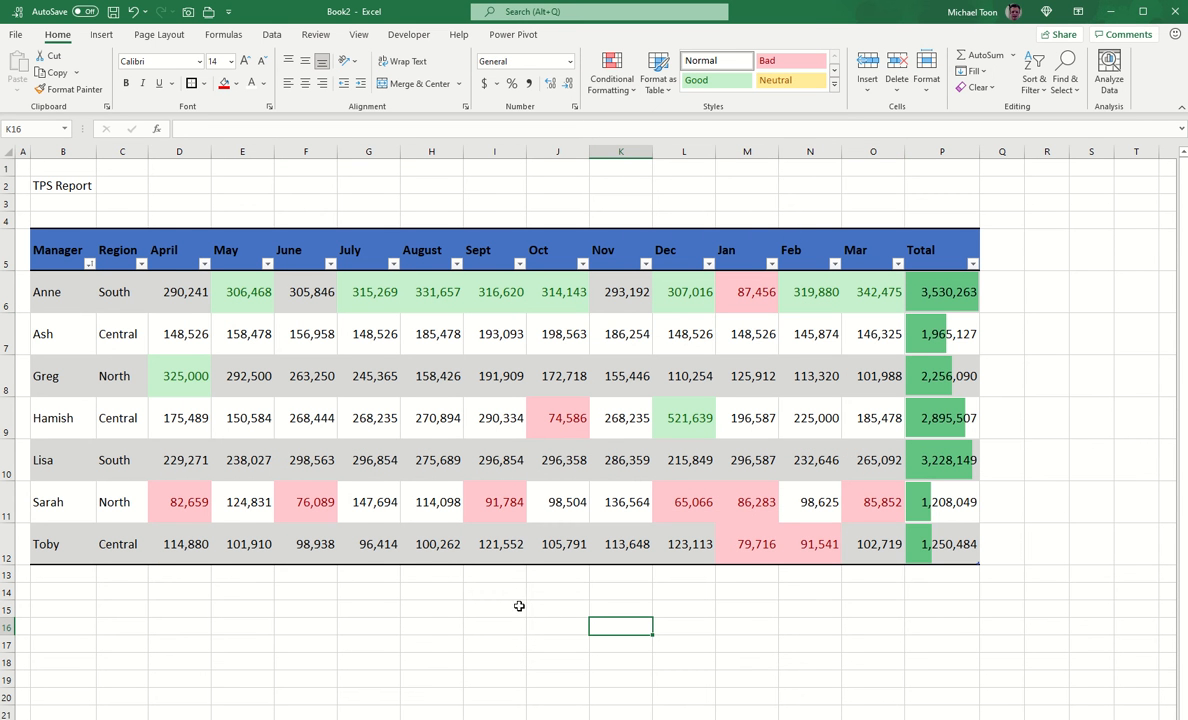
Step: Select Sarah's and Anne's monthly figures to review the highlights, ending on Anne's January 87,456
left_click_drag(868, 498, 106, 503)
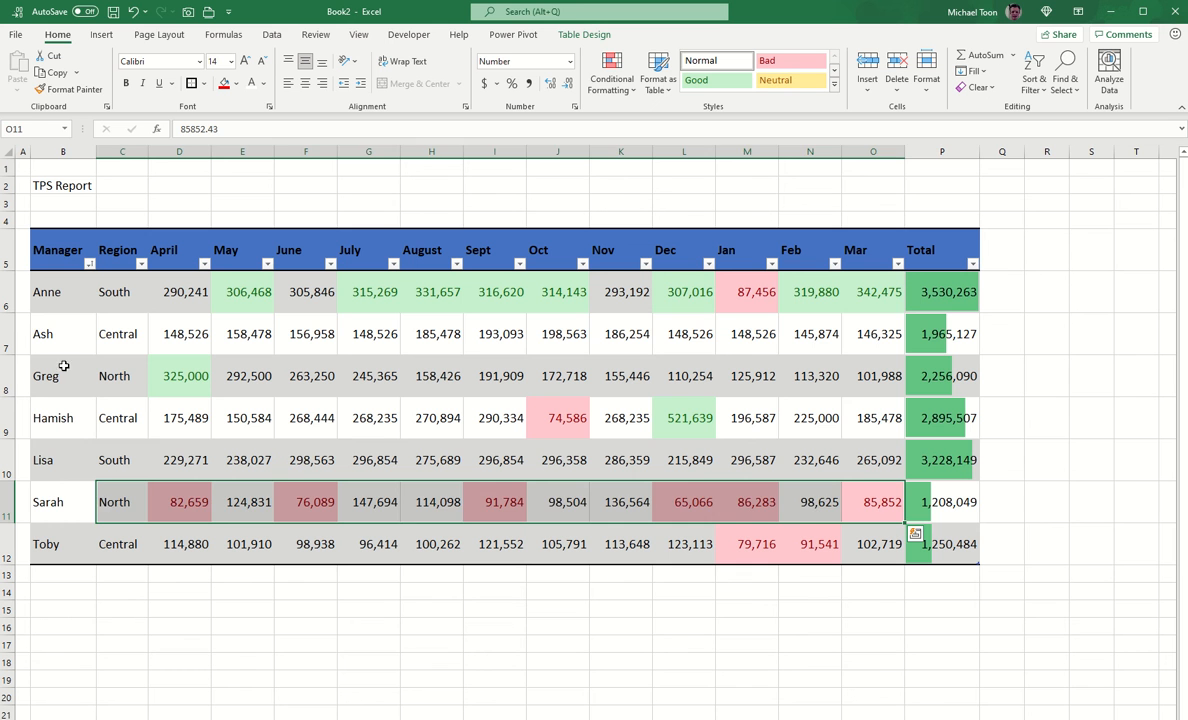
left_click(958, 295)
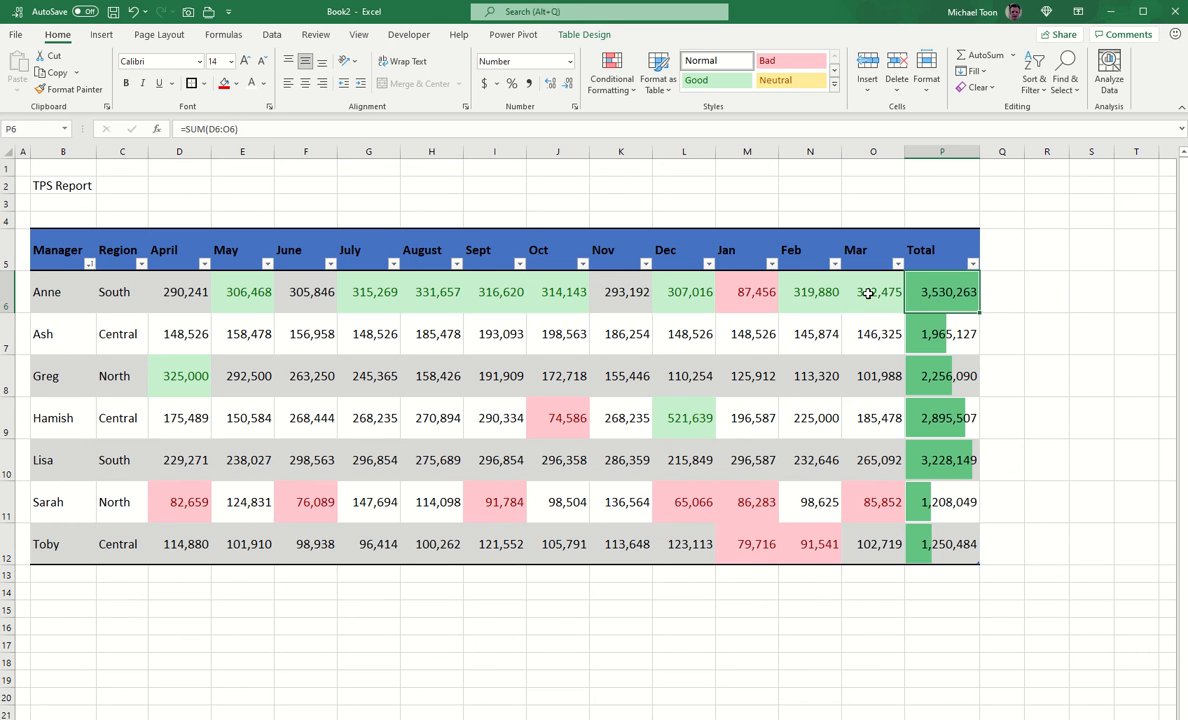
left_click_drag(868, 293, 168, 290)
left_click(740, 291)
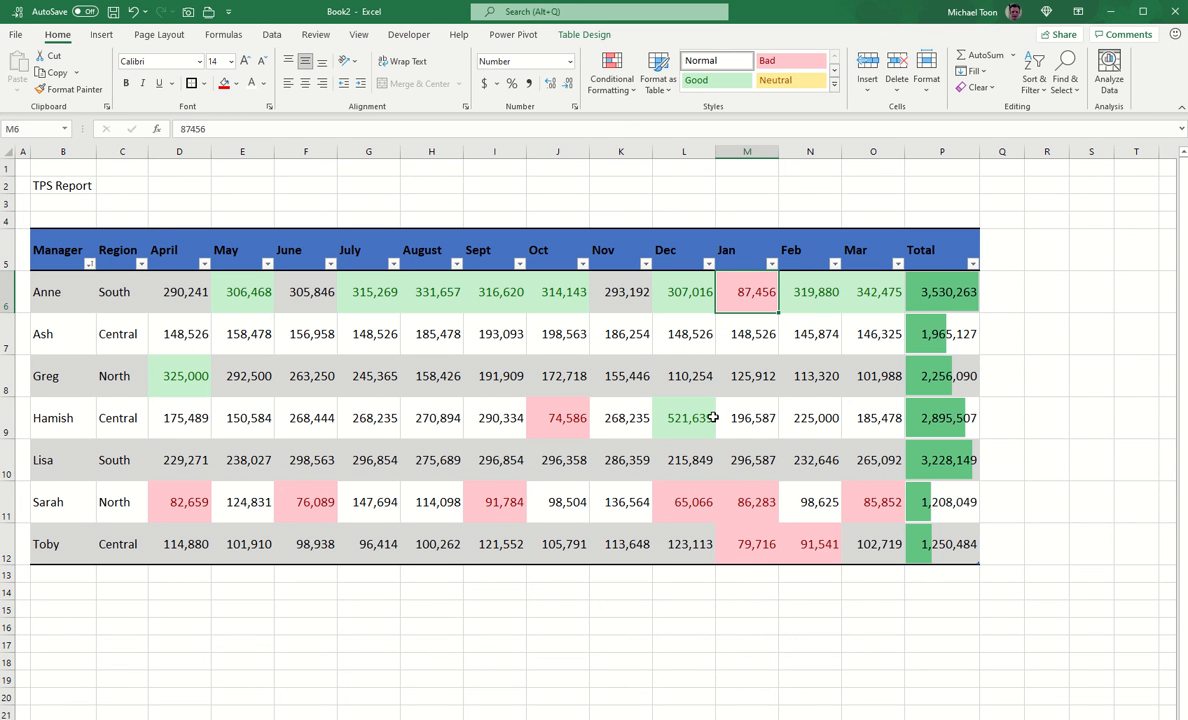
Step: Add a Trends header in Q5 to extend the table, and widen column Q
left_click(1010, 259)
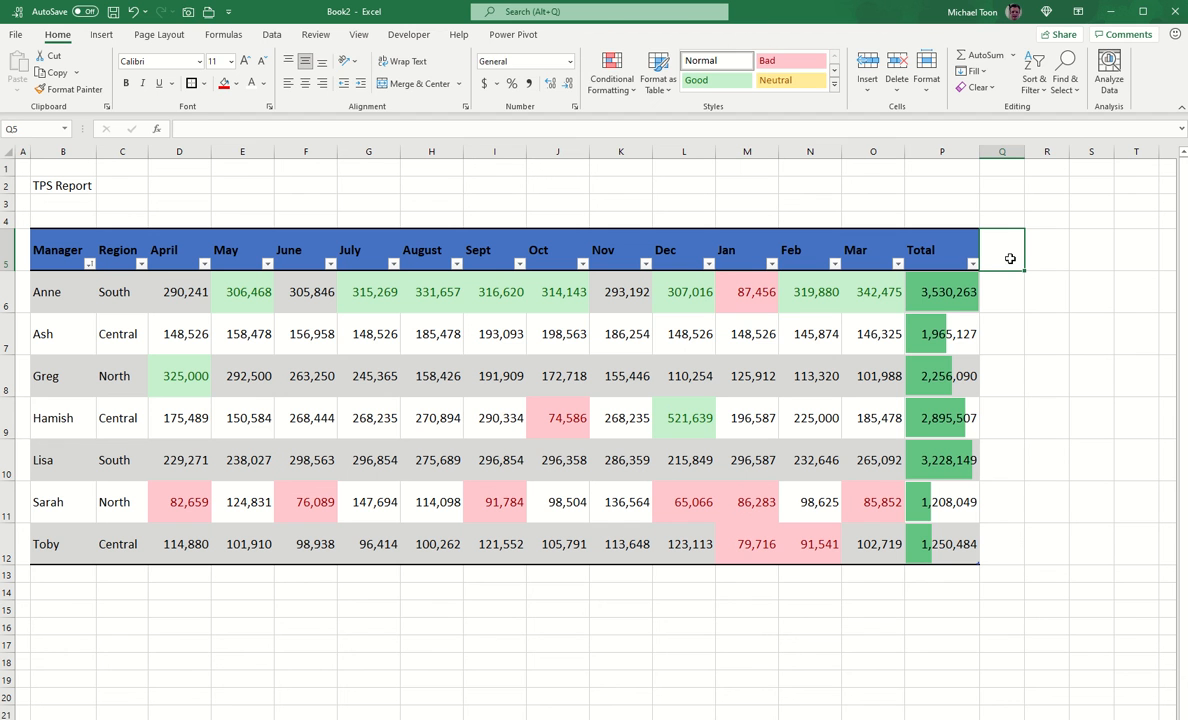
type("z")
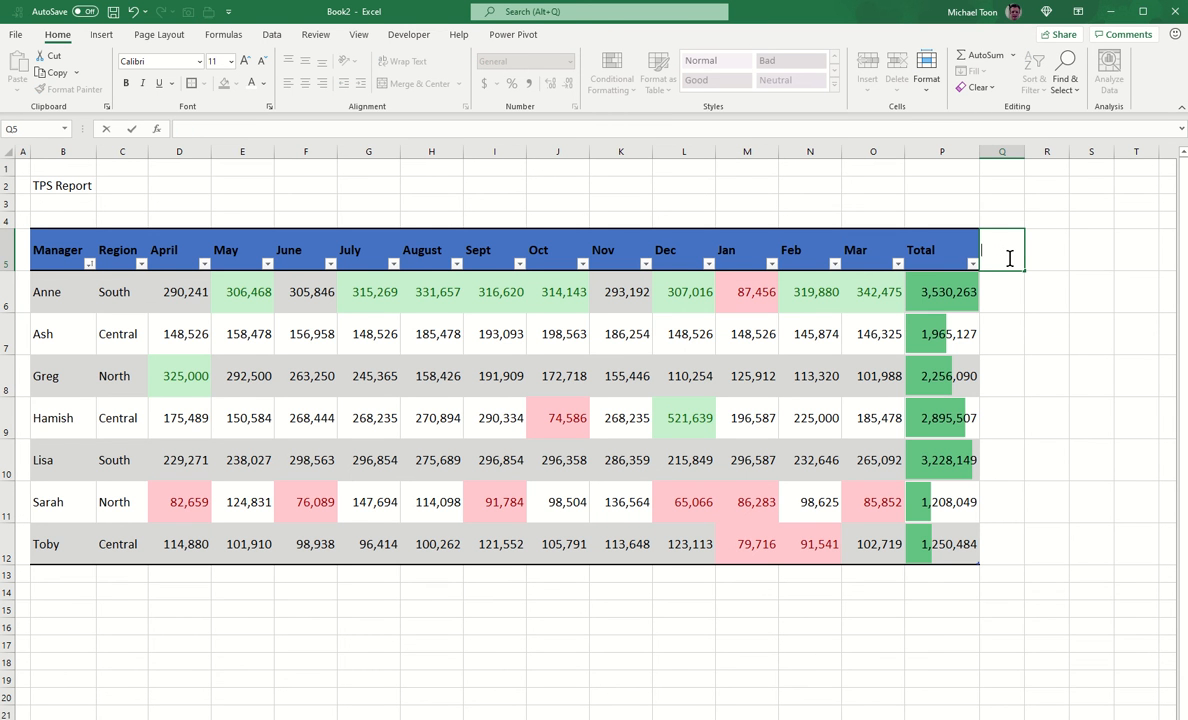
key("Return")
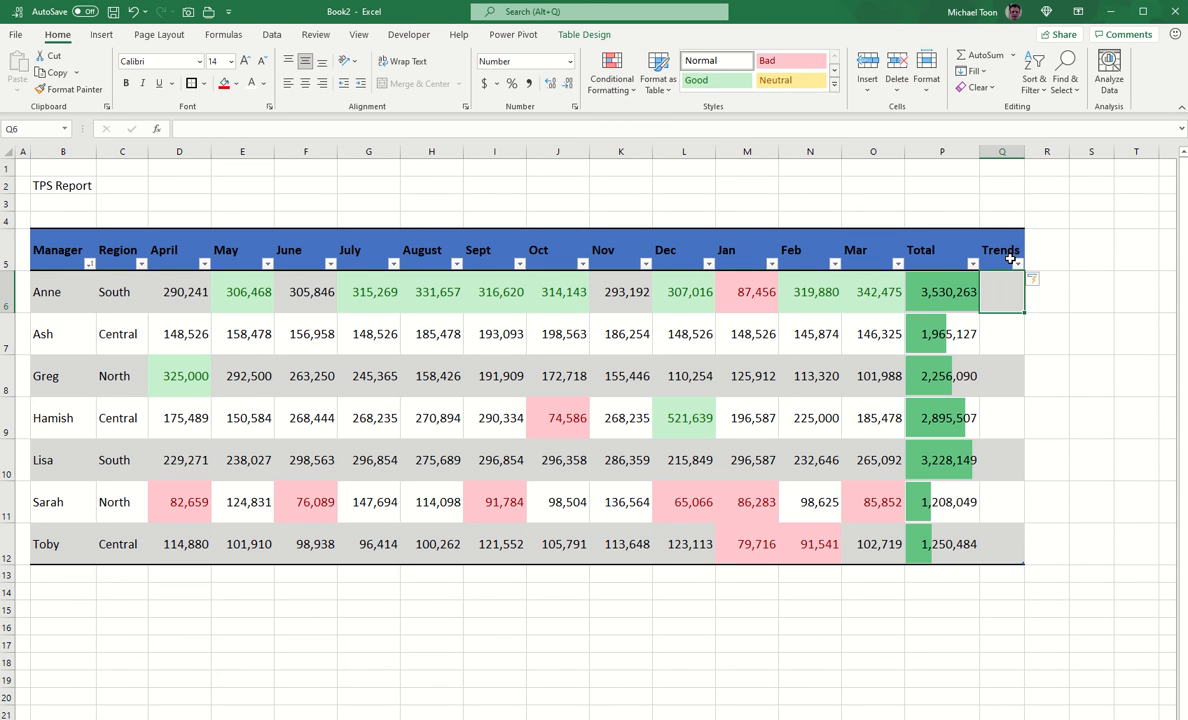
left_click_drag(1022, 151, 1040, 151)
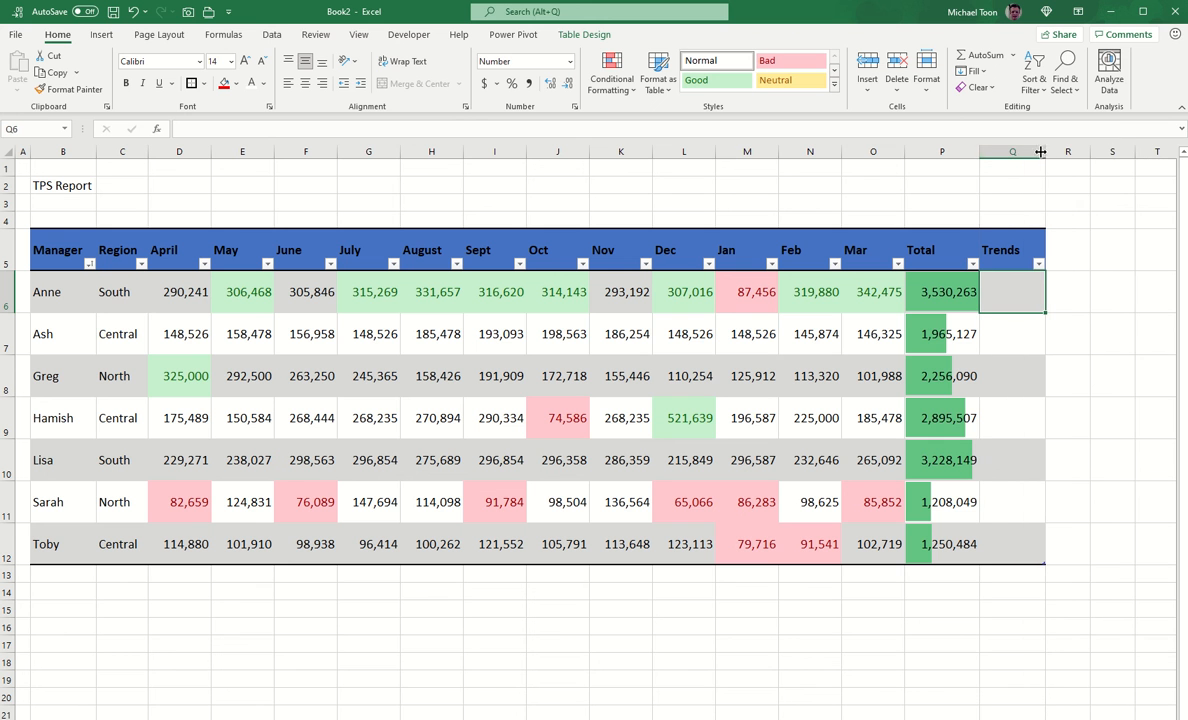
Step: Select the monthly data range D6:O12
left_click(117, 296)
left_click(187, 292)
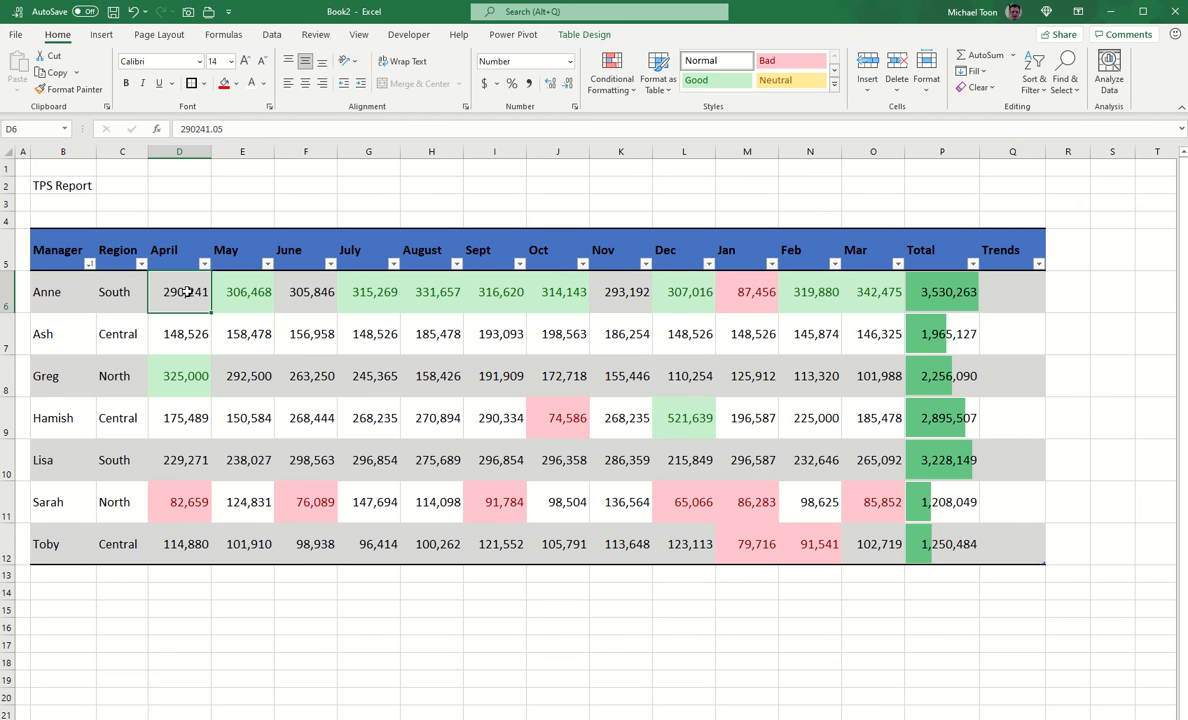
key("ctrl+shift+Right")
key("ctrl+shift+Down")
key("shift+Left")
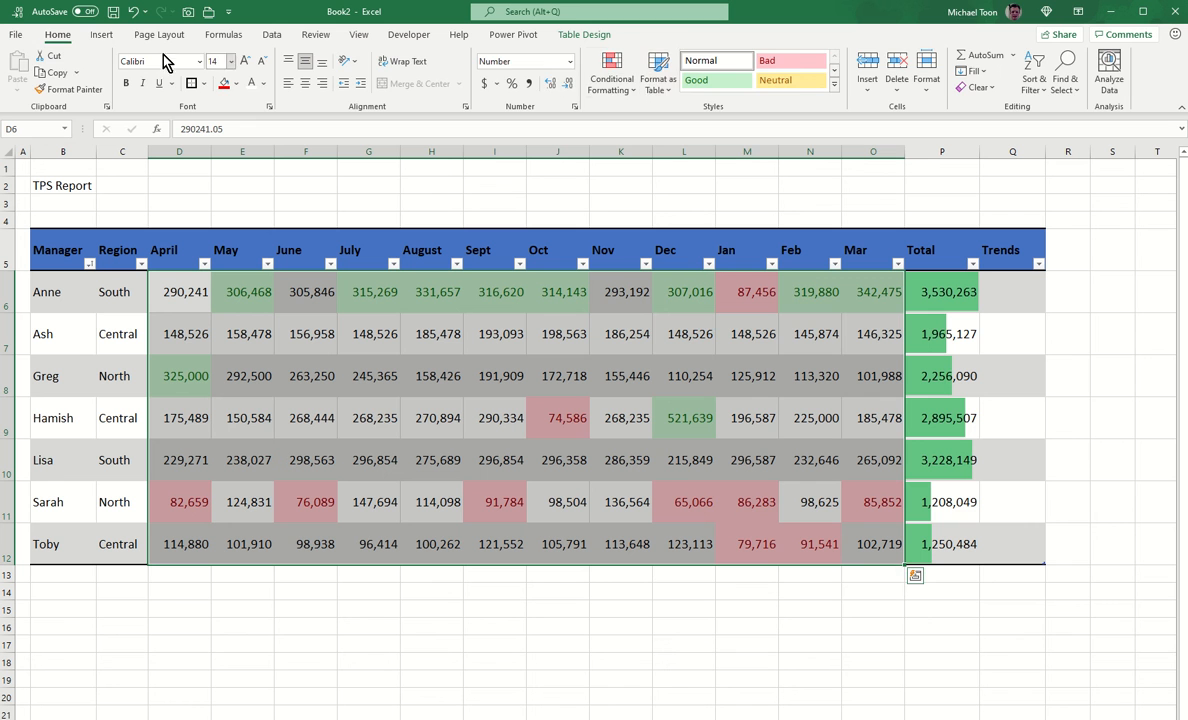
Step: Create line sparklines from D6:O12 in the Trends cells Q6:Q12
left_click(101, 38)
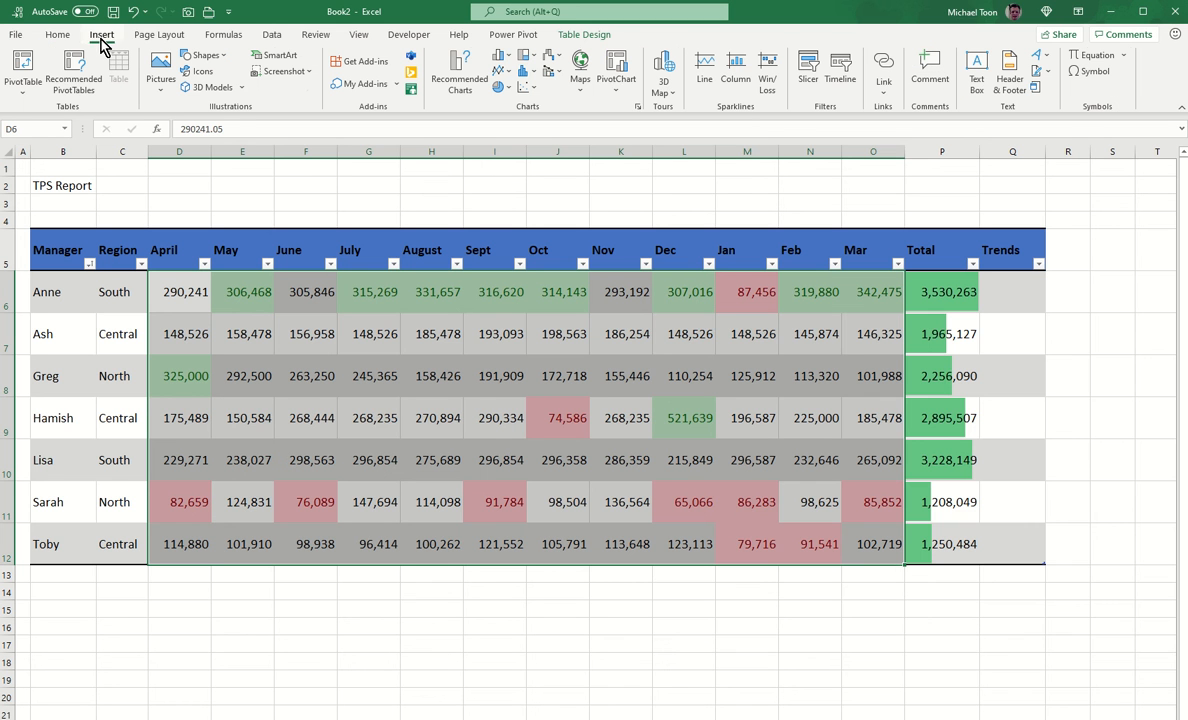
left_click(706, 68)
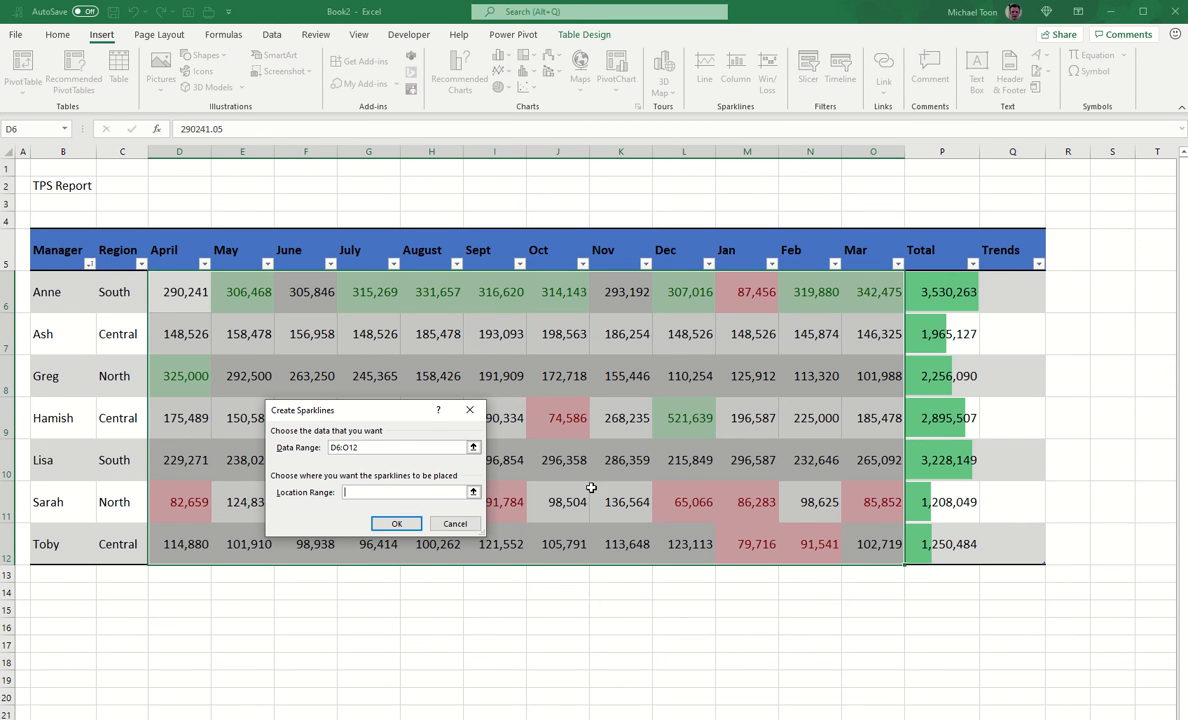
left_click_drag(1024, 292, 1024, 545)
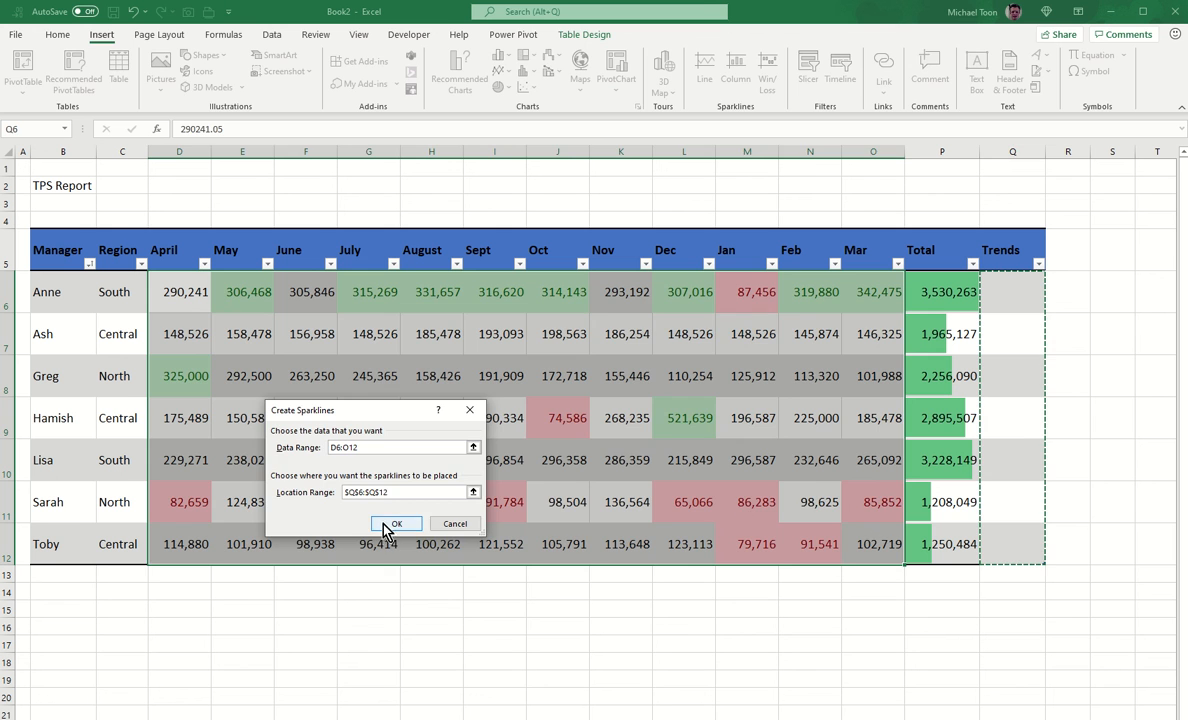
left_click(357, 486)
left_click(886, 639)
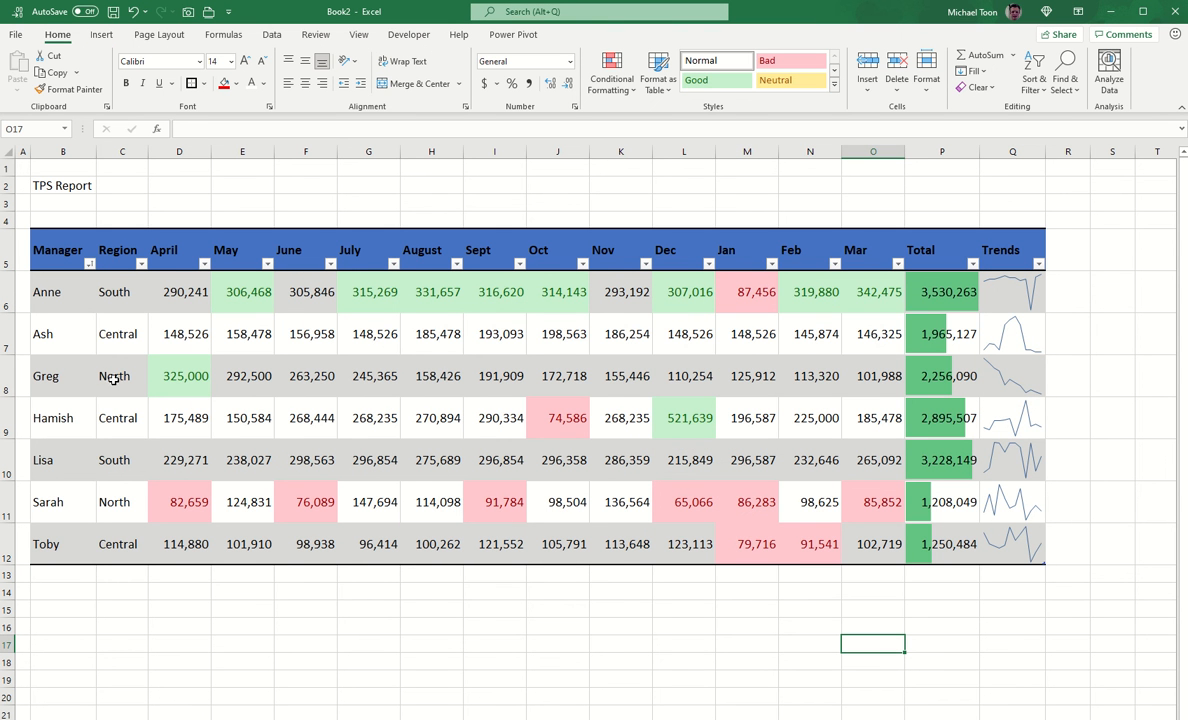
Step: Inspect a sparkline and the values in N8 and M6, then reselect a table cell
left_click(1015, 387)
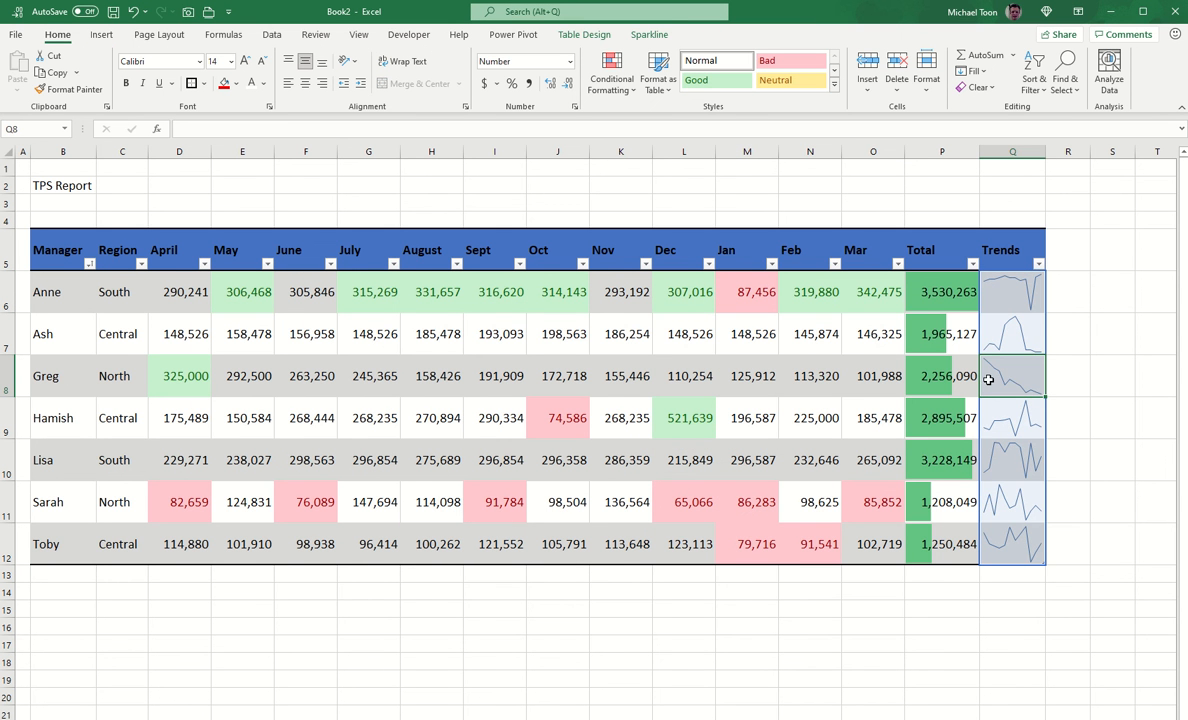
left_click(800, 383)
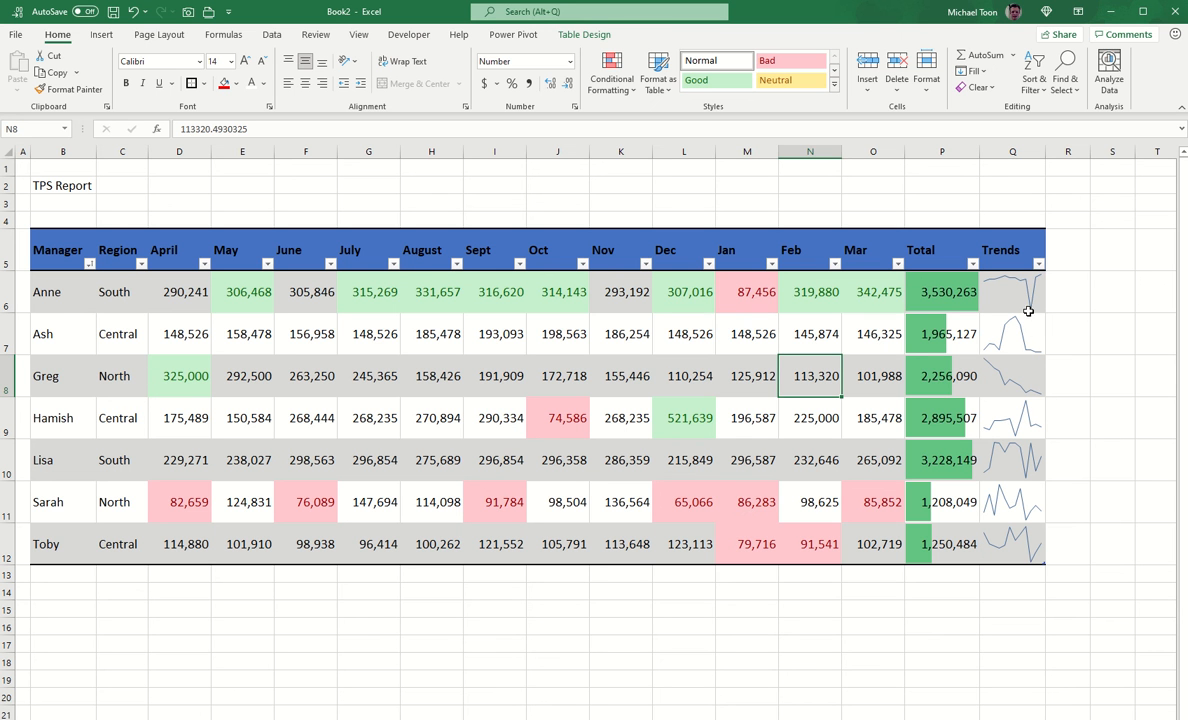
left_click(767, 295)
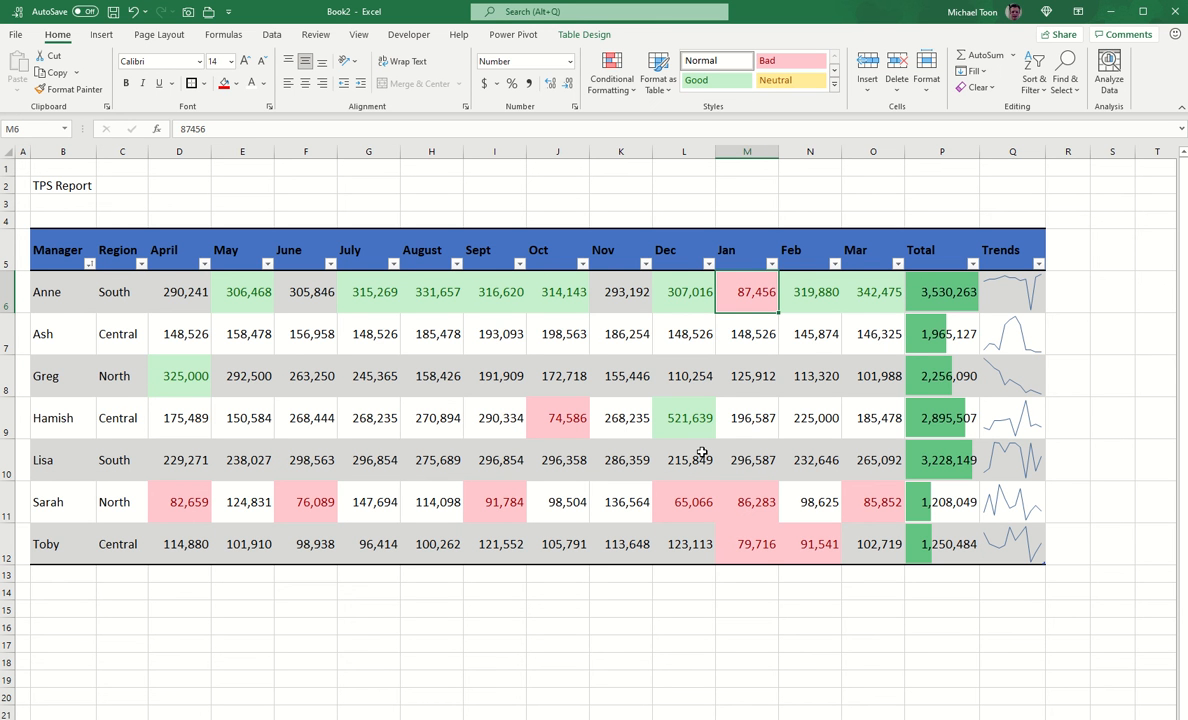
left_click(408, 334)
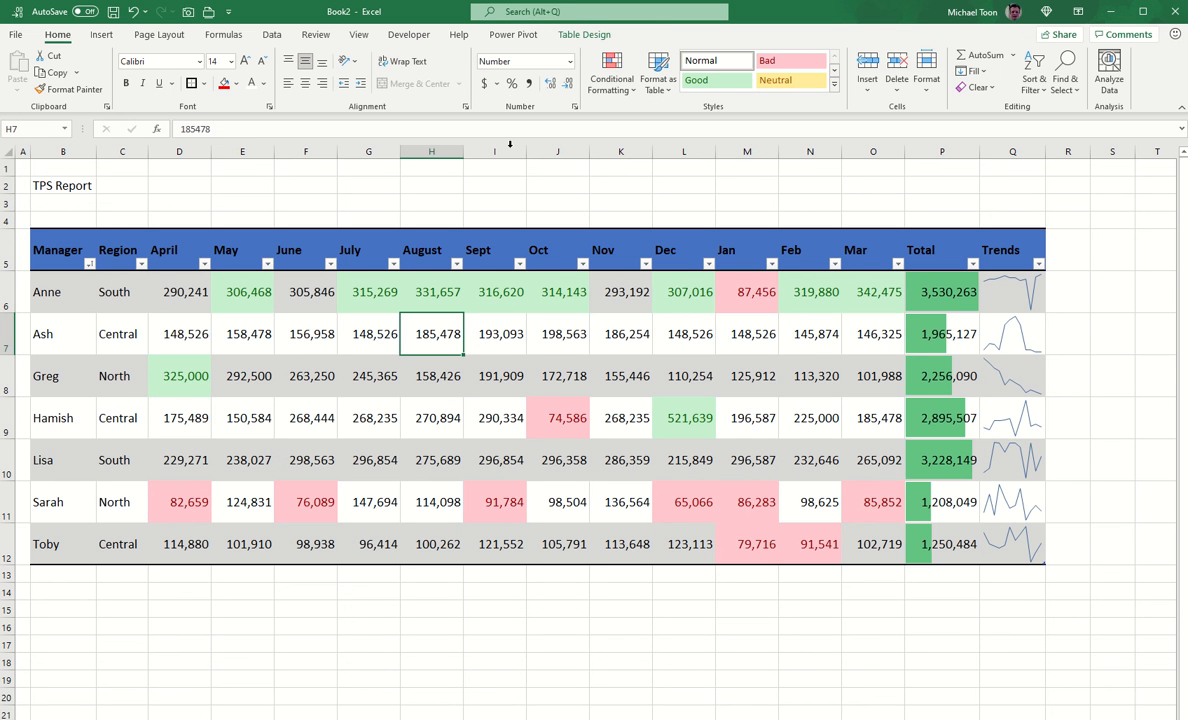
left_click(566, 37)
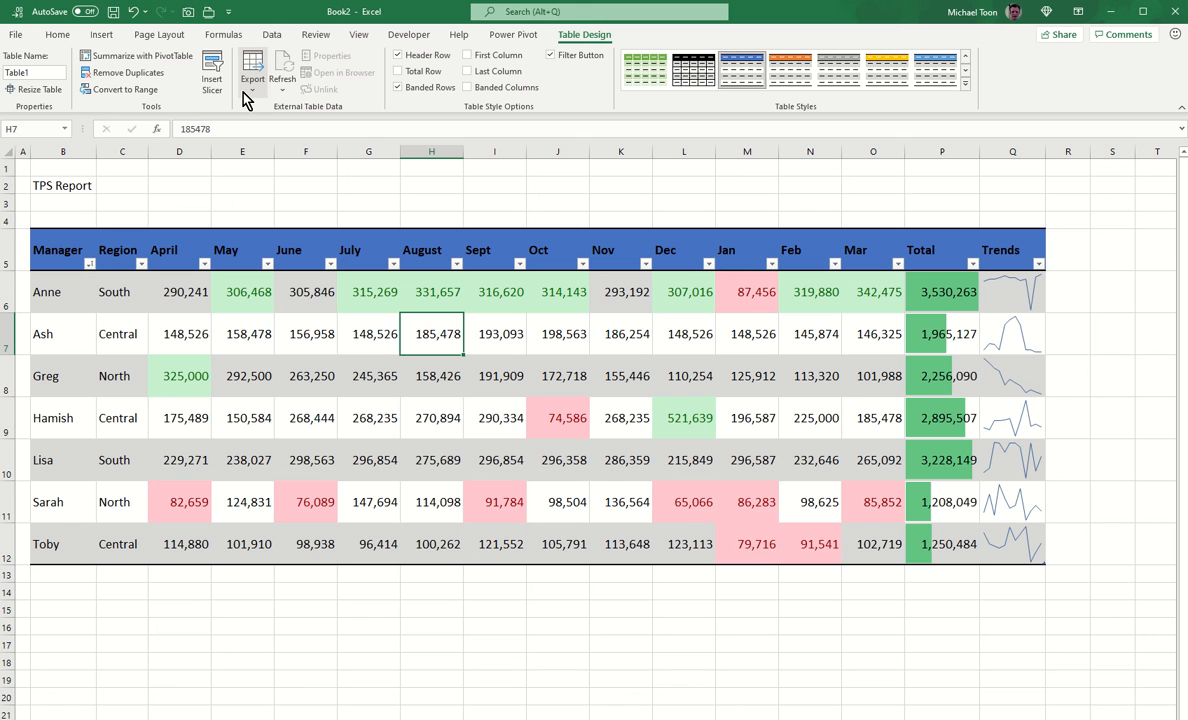
Step: Insert Manager and Region slicers for the table
left_click(212, 82)
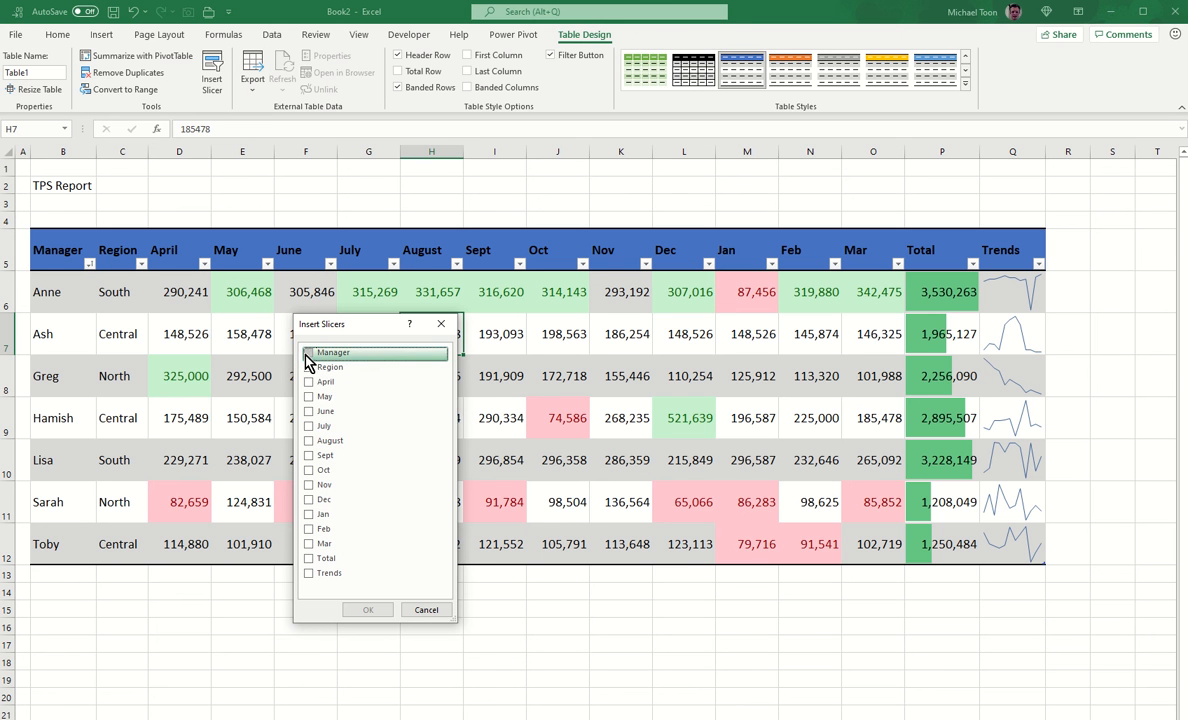
left_click(309, 367)
left_click(364, 610)
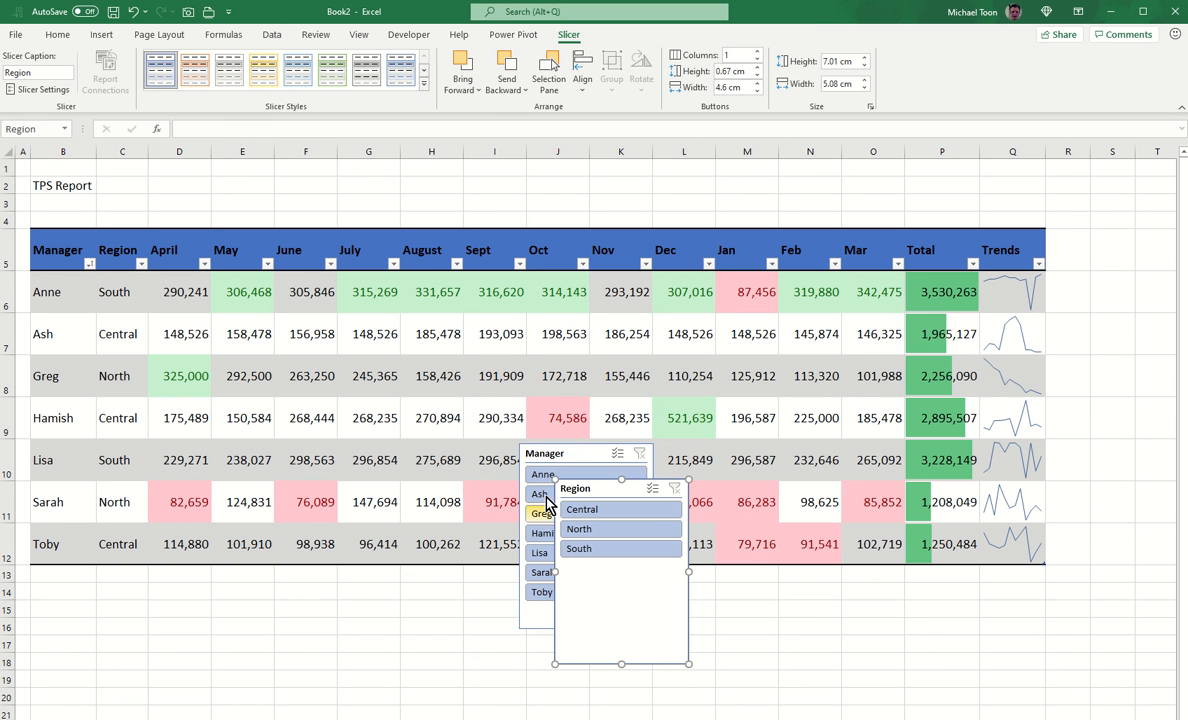
Step: Give the Manager slicer 2 columns and arrange both slicers side by side below the table
left_click_drag(543, 456, 123, 579)
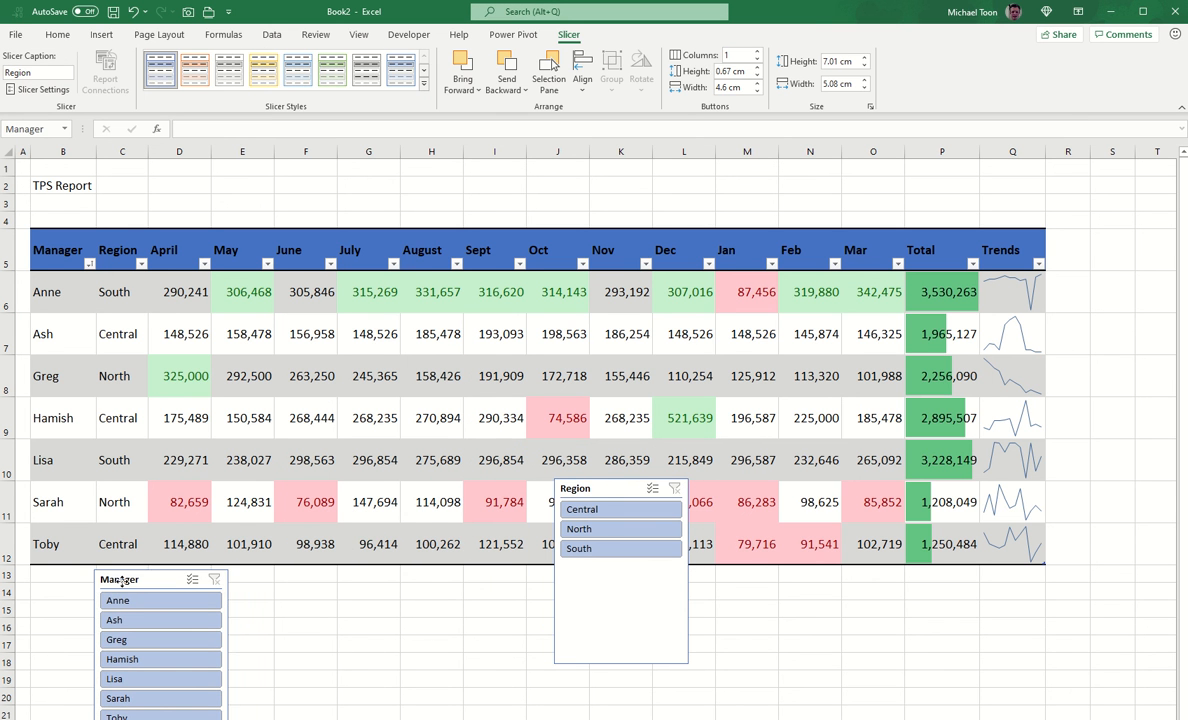
left_click(757, 51)
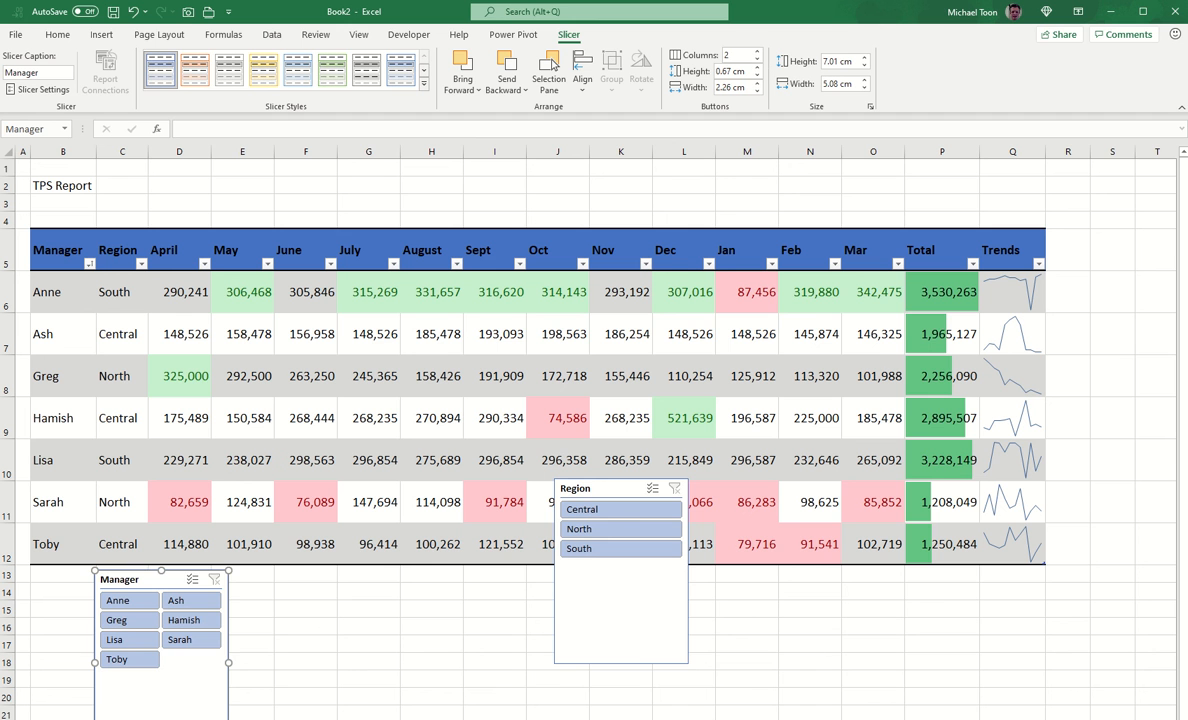
left_click_drag(229, 662, 286, 630)
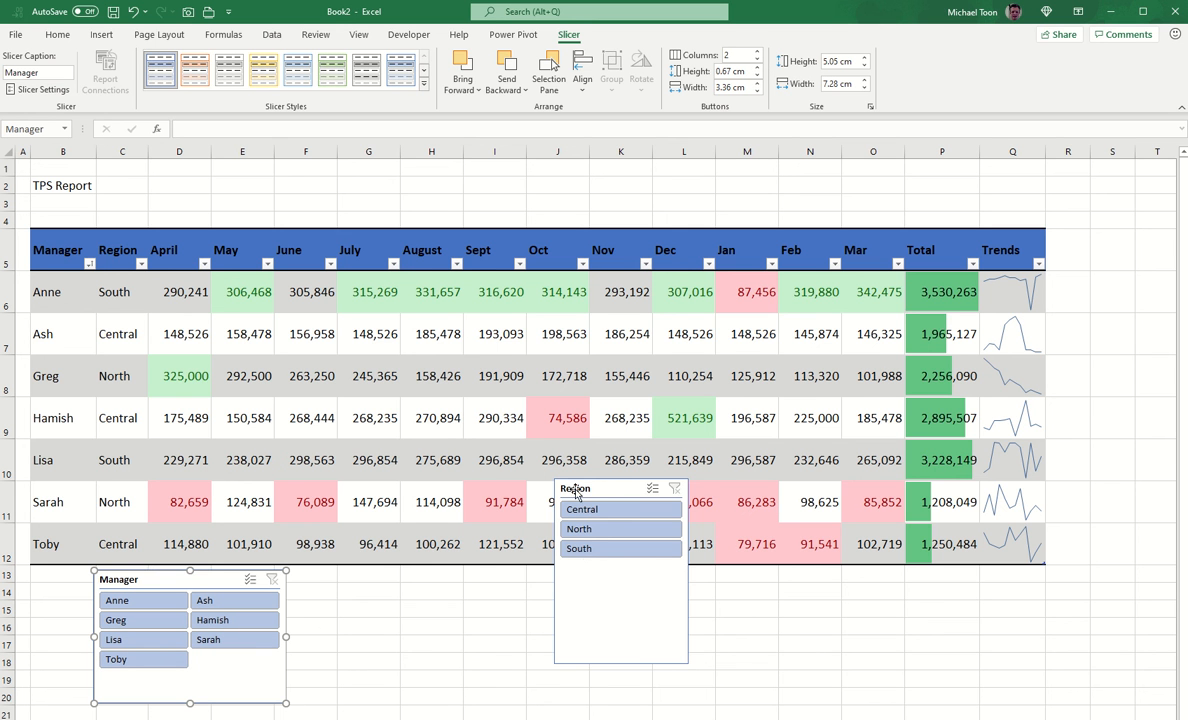
left_click_drag(574, 490, 317, 580)
left_click_drag(359, 701, 359, 700)
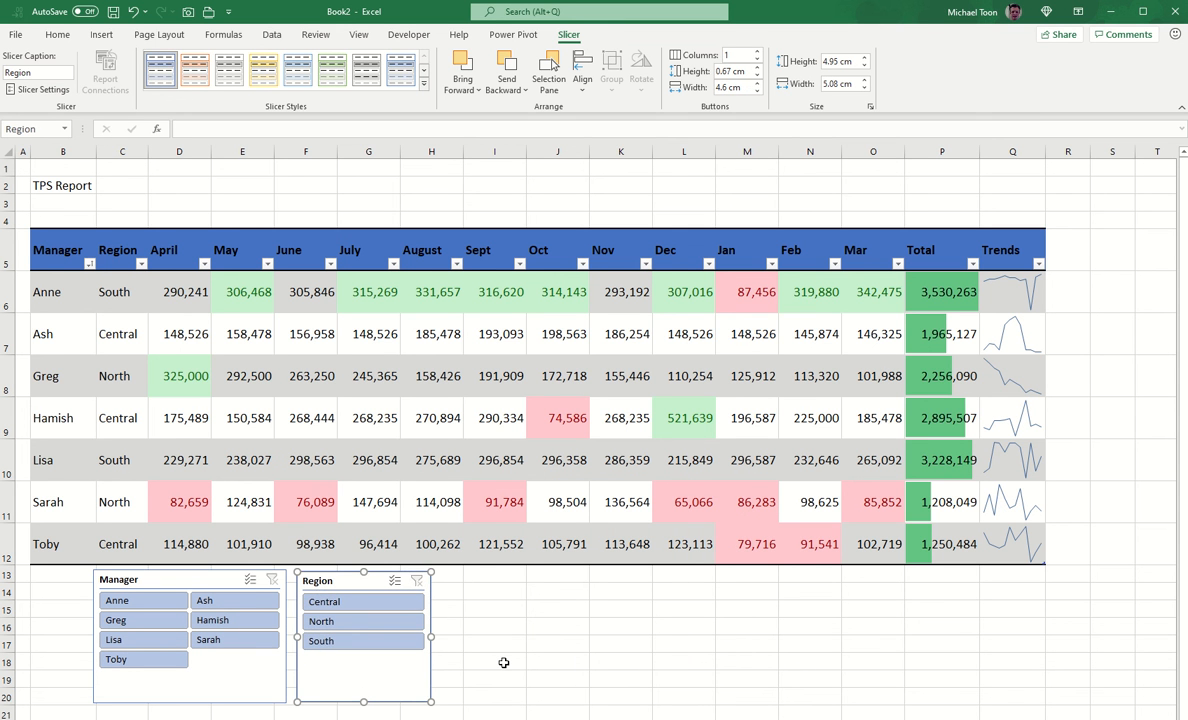
Step: Test the Region slicer with North, South and Central, then clear its filter
left_click(350, 624)
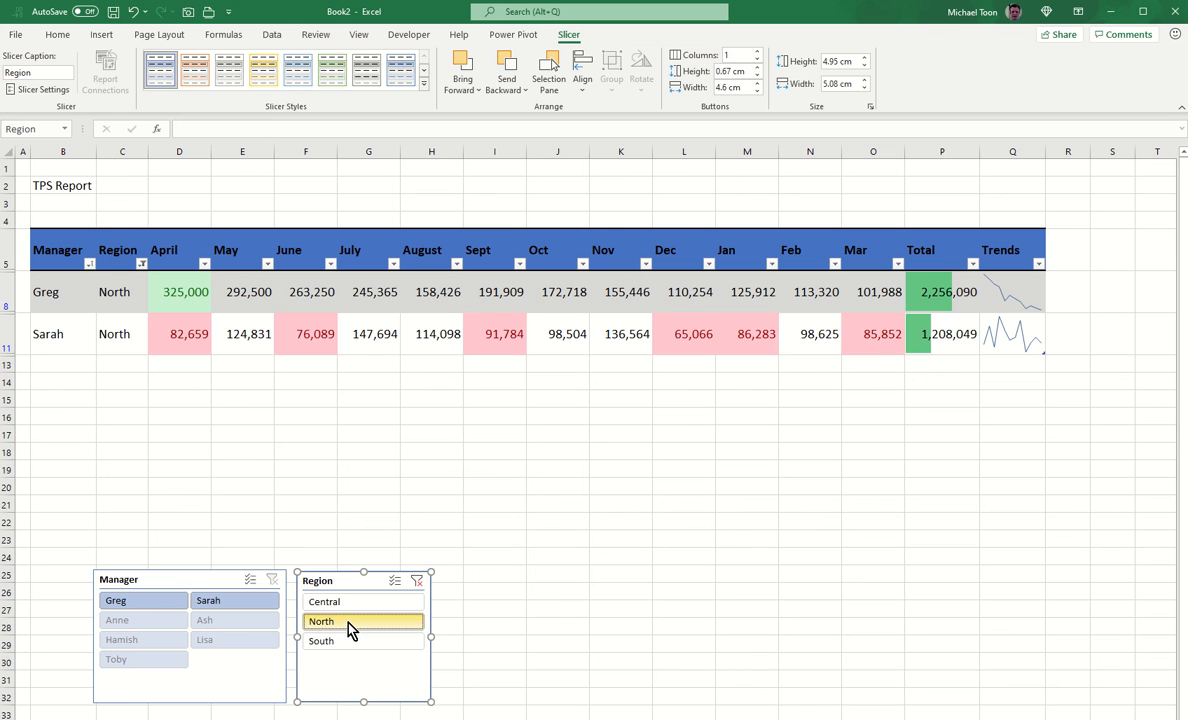
left_click(350, 641)
left_click(350, 603)
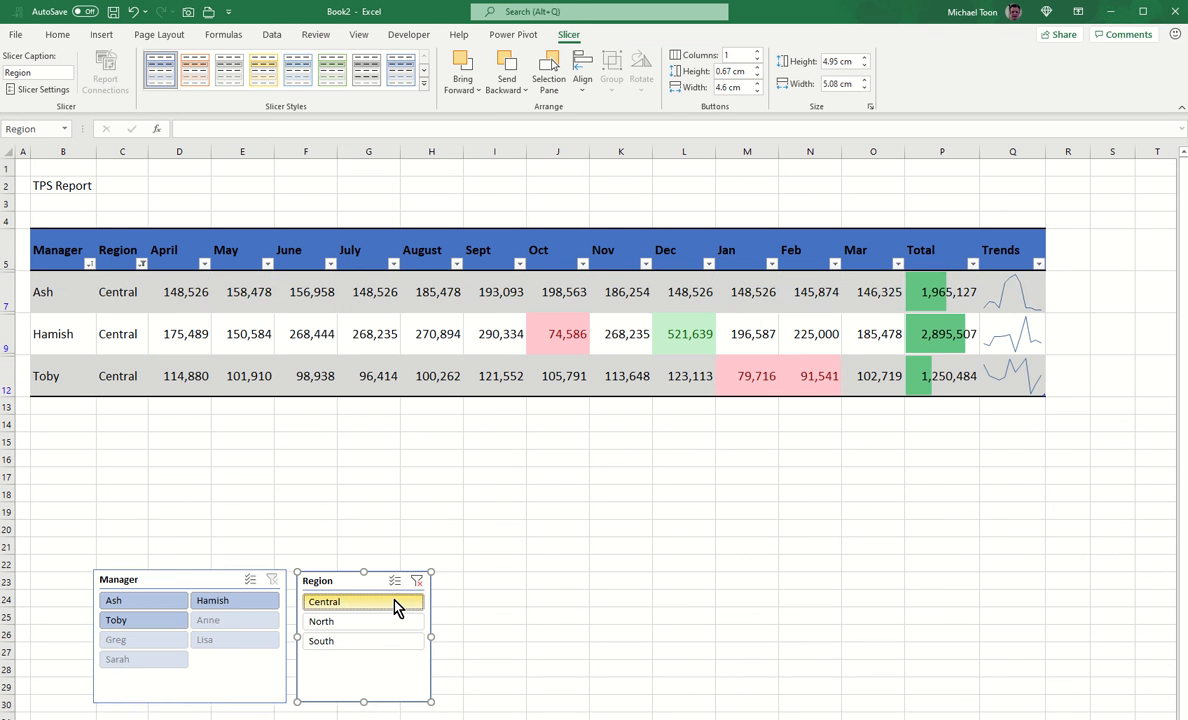
left_click(417, 580)
Step: Filter to five managers, clear the Manager filter, and move both slicers lower
left_click_drag(117, 601, 212, 622)
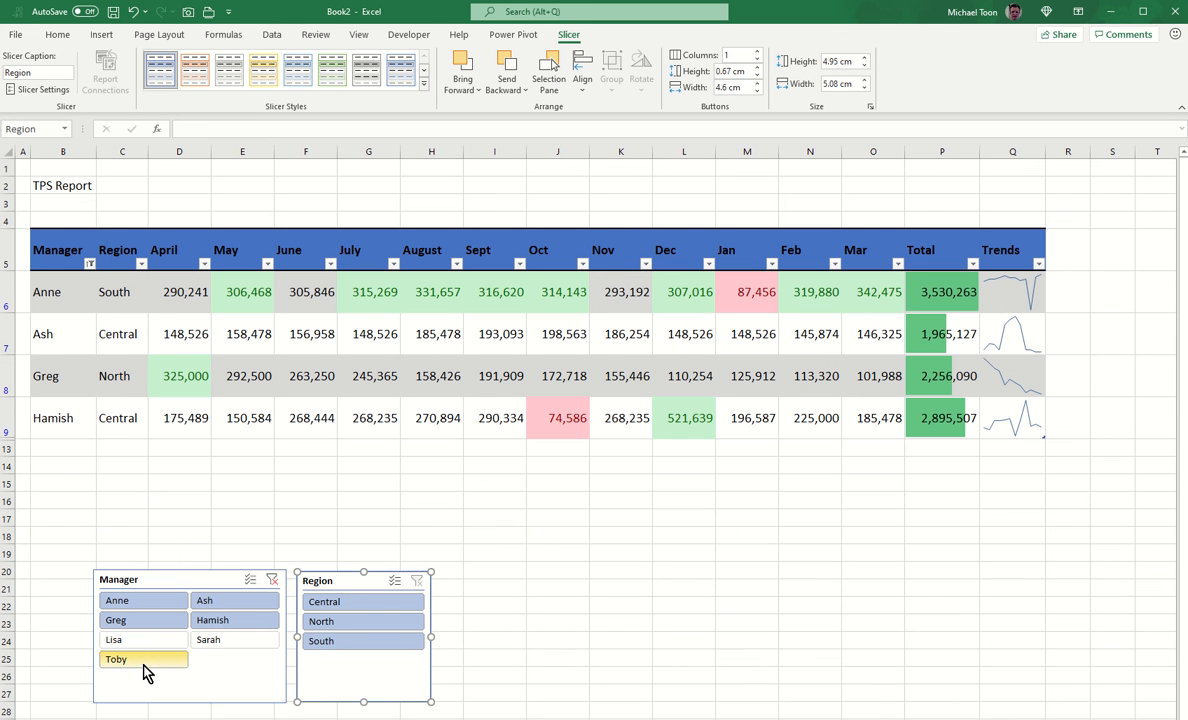
left_click(143, 661, "ctrl")
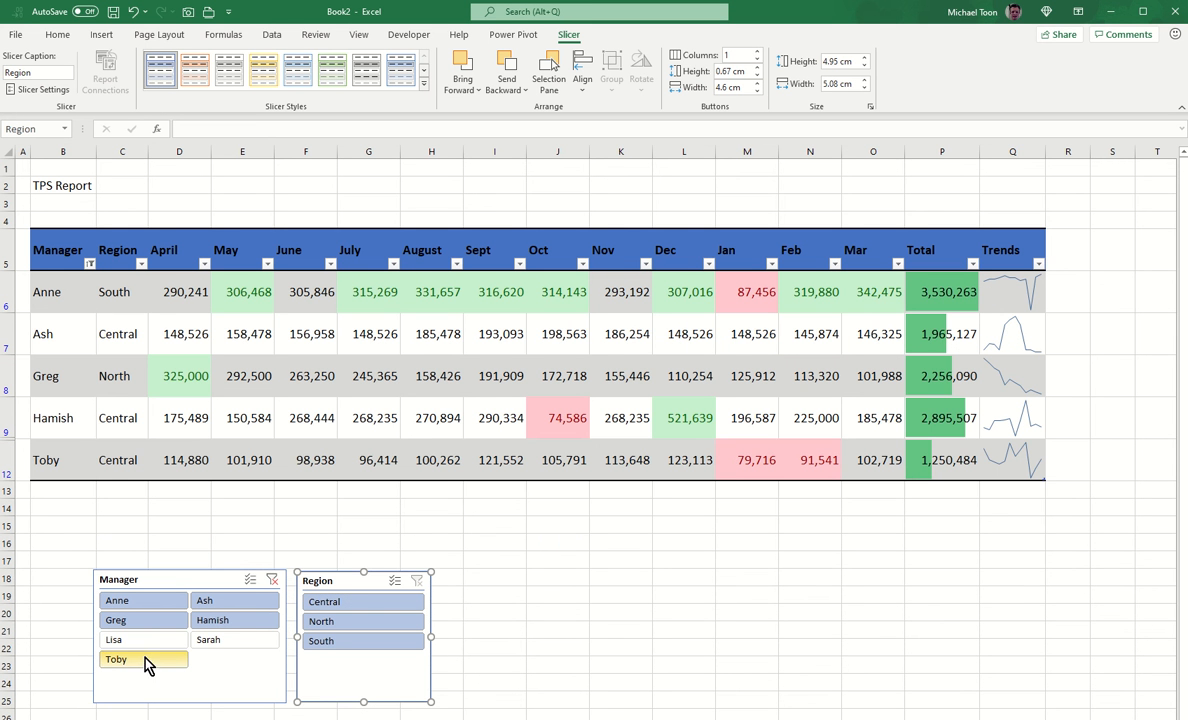
left_click(272, 581)
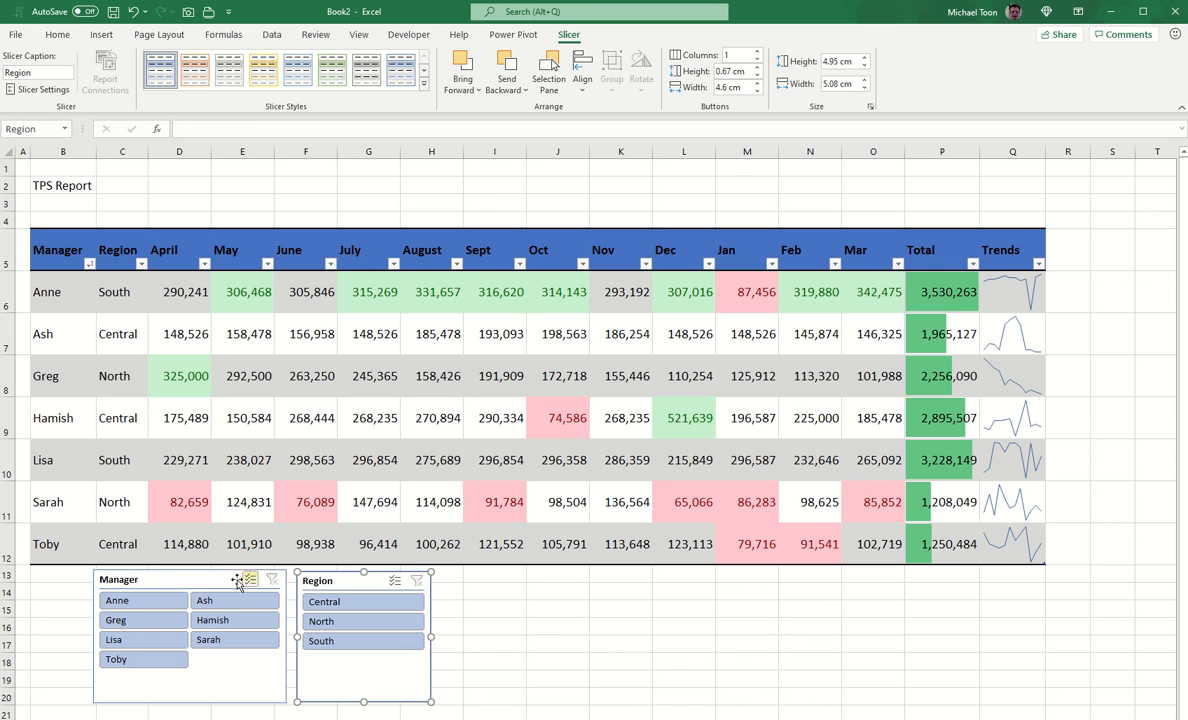
left_click_drag(214, 582, 677, 645)
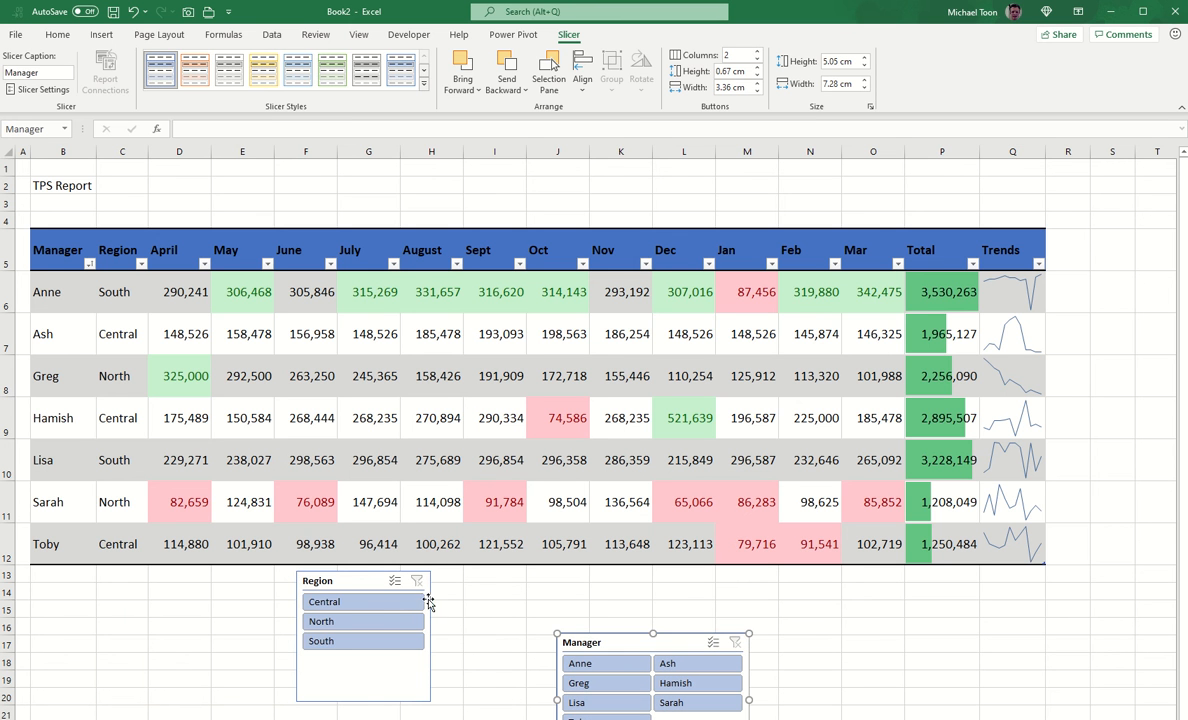
left_click_drag(379, 585, 386, 669)
Step: Enter the new manager's name in B13 to extend the table, and make row 13 taller
left_click(63, 585)
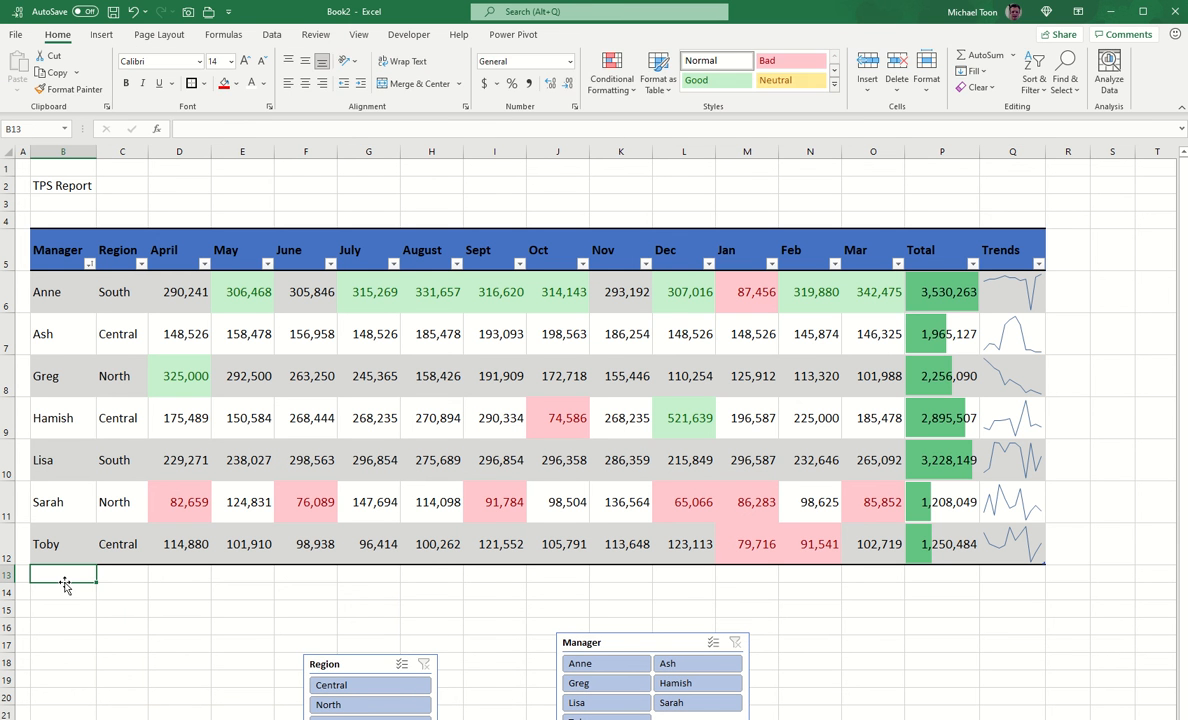
type("Markly")
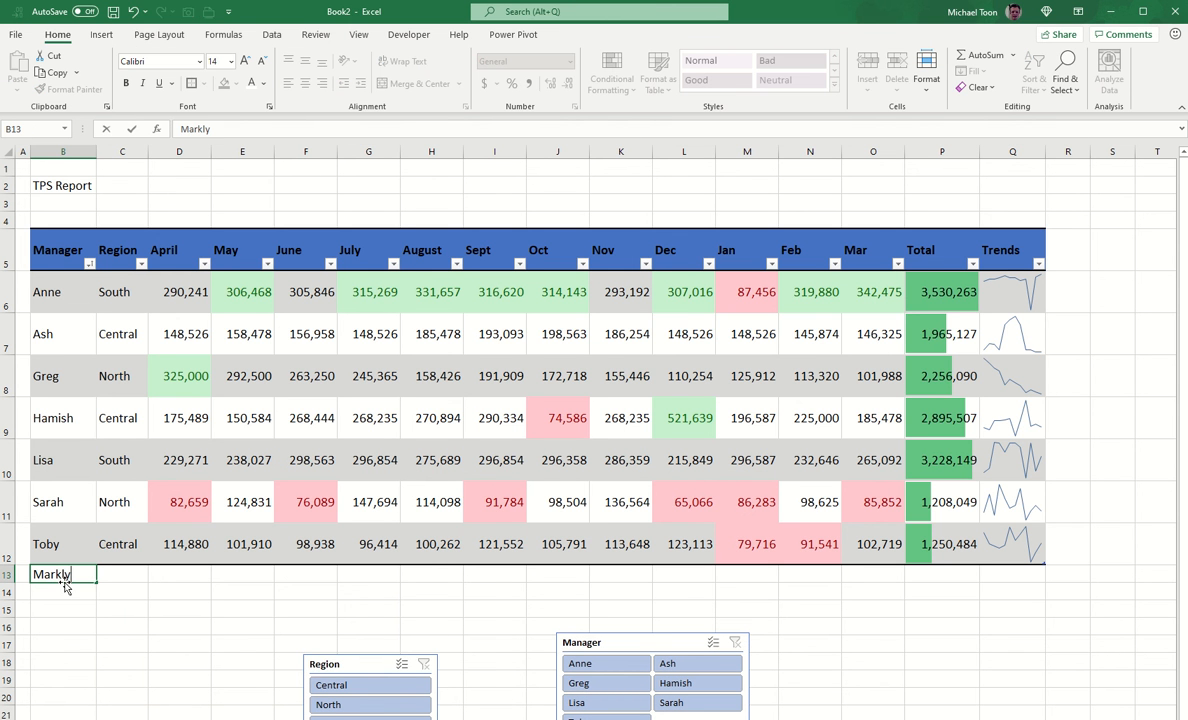
key("BackSpace")
key("BackSpace")
type("y Mark")
key("Return")
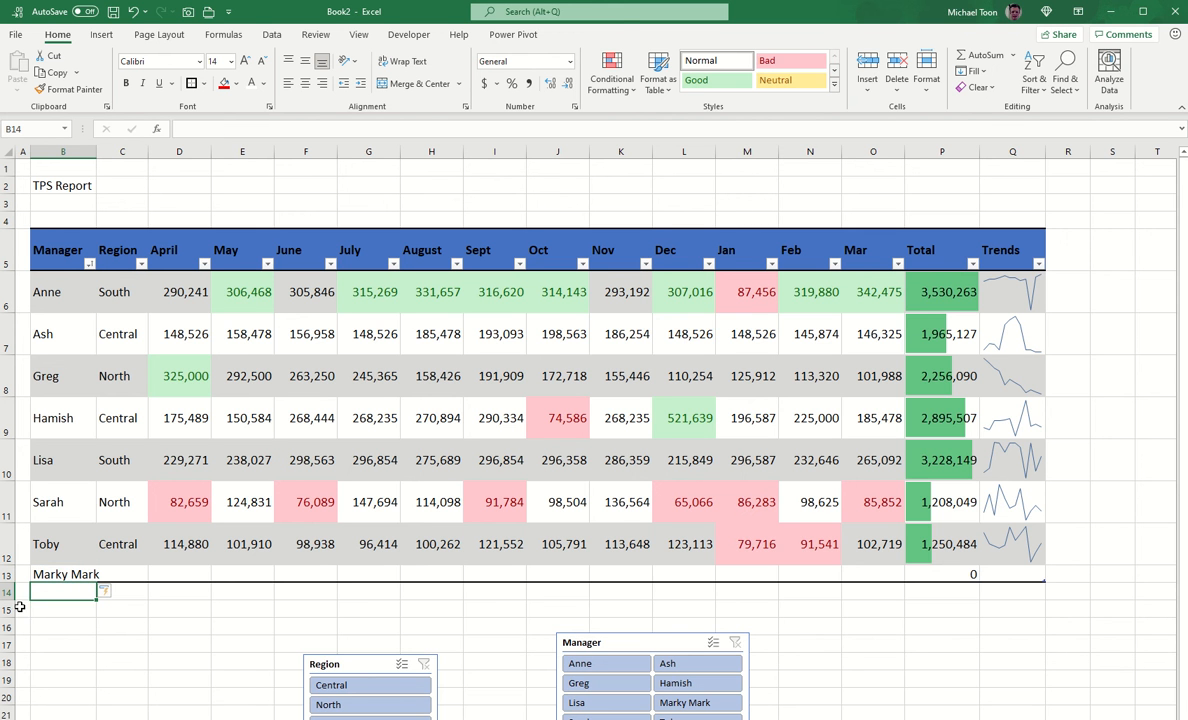
left_click_drag(9, 583, 9, 593)
Step: Set the new row's Region to Central
left_click(120, 581)
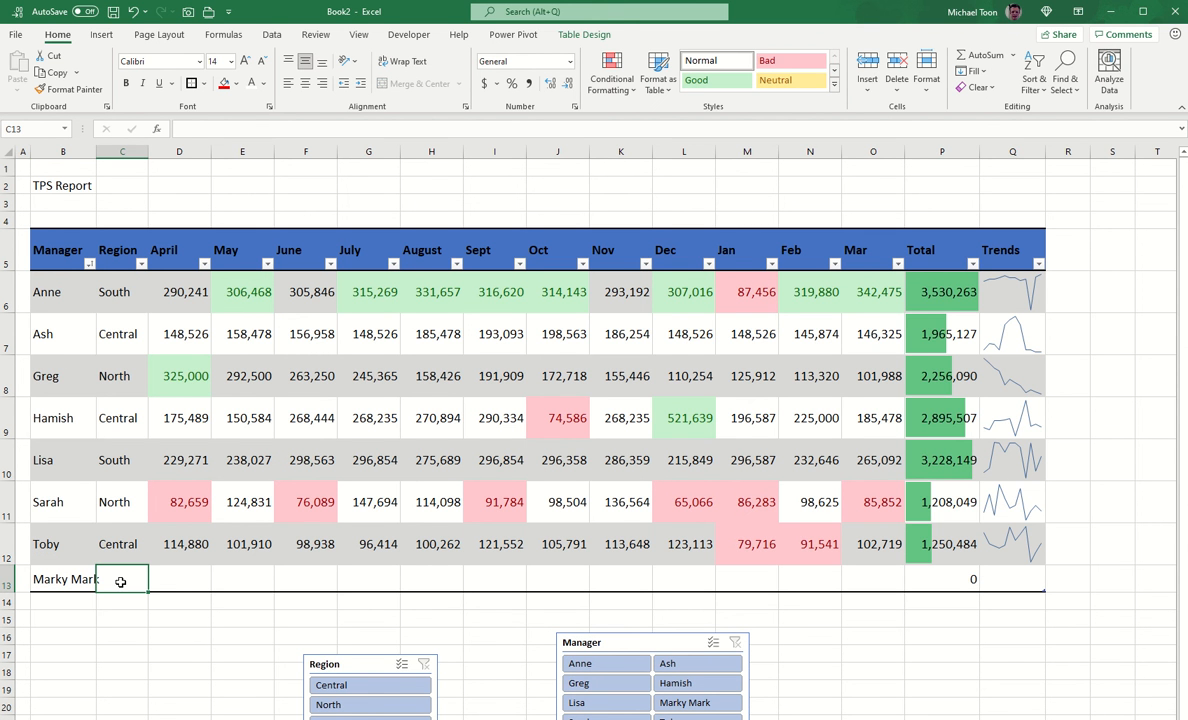
type("auc")
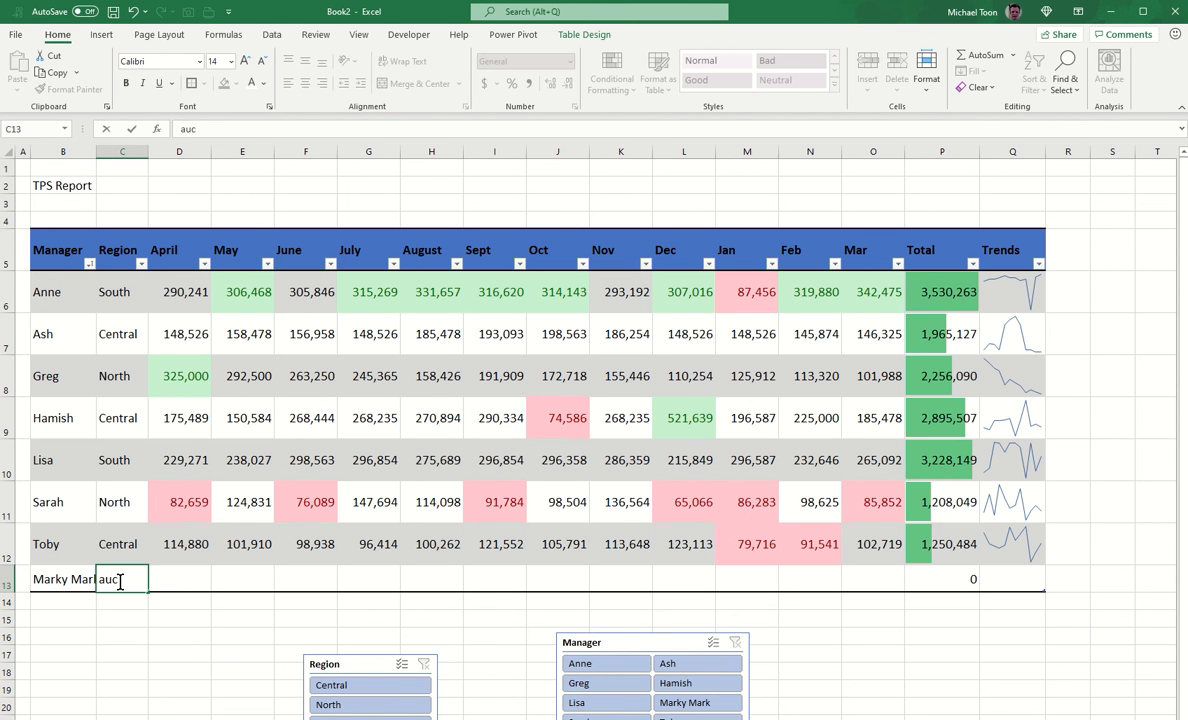
key("BackSpace")
key("BackSpace")
key("BackSpace")
type("Cen")
key("Tab")
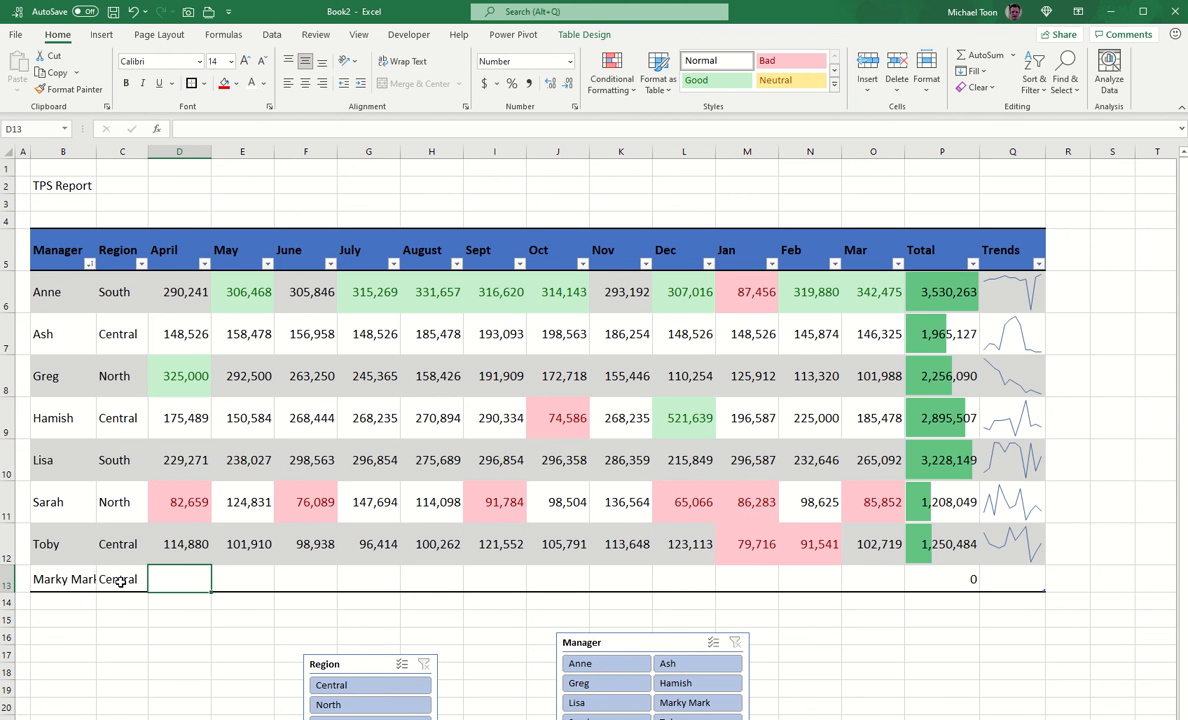
Step: Enter the April–July figures 56, 6547856, 5678567, 5795796 and 6796789 in row 13
type("56")
key("Tab")
type("6547856")
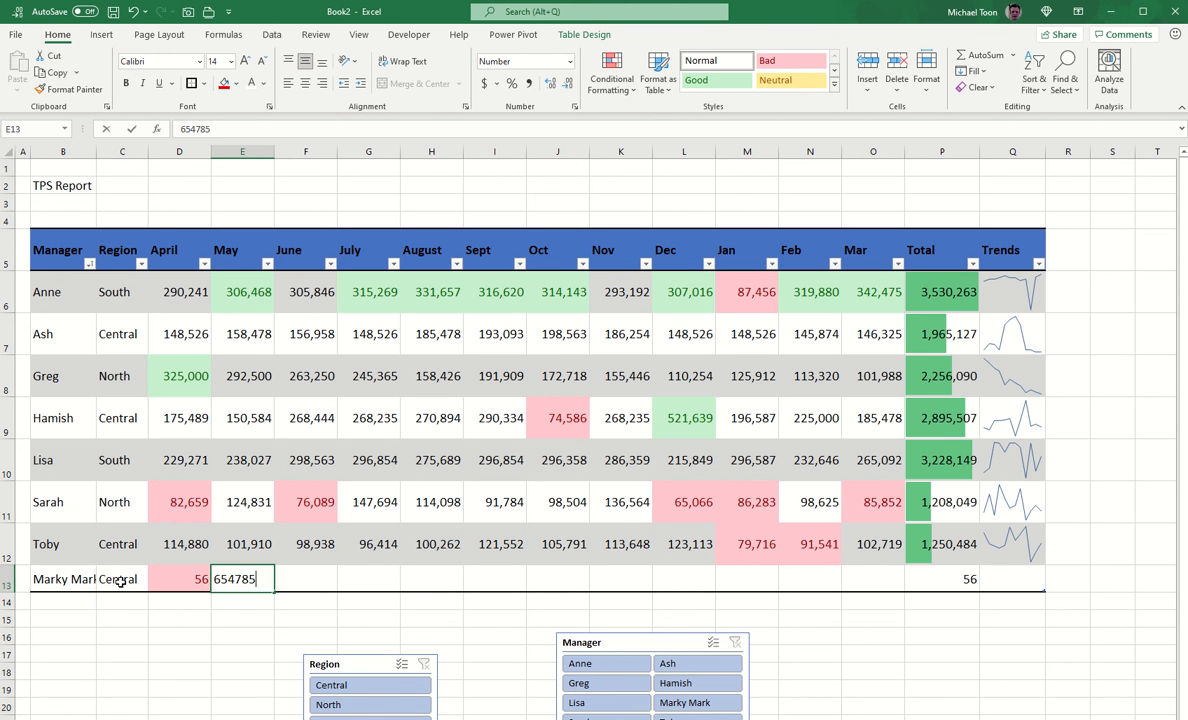
key("Tab")
type("5678567")
key("Tab")
type("5795796")
key("Tab")
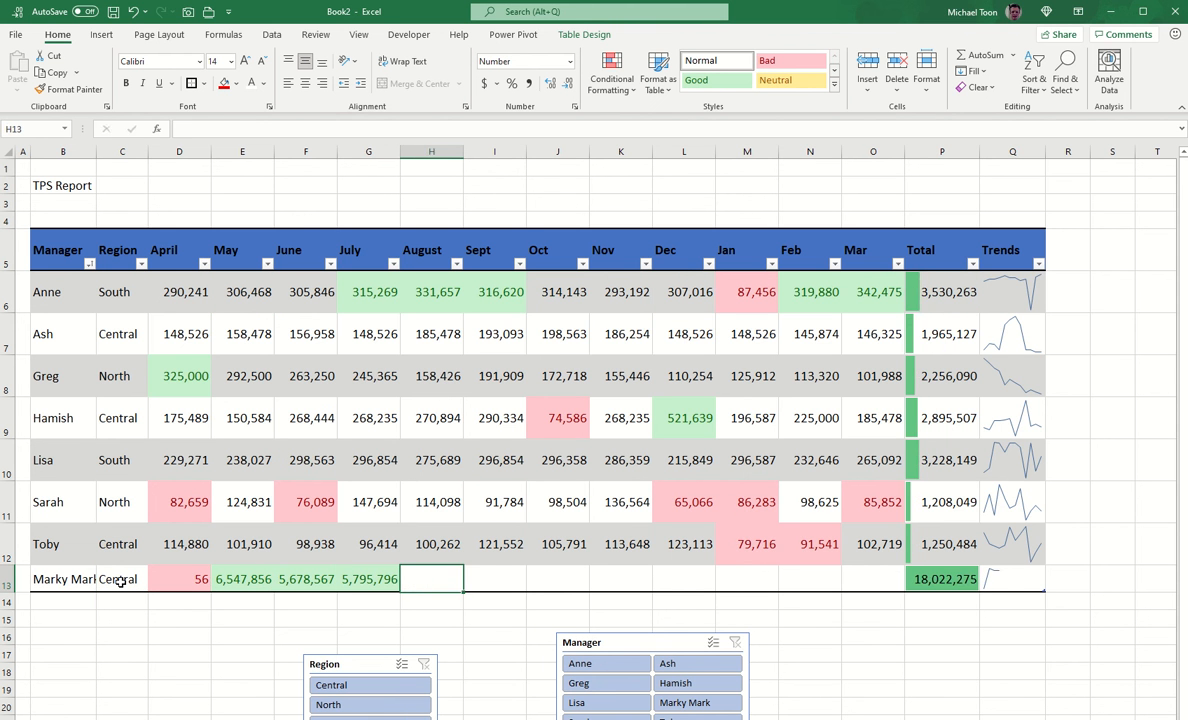
type("6796789")
key("ctrl+Return")
Step: Continue entering the August to November figures, correcting the November value
key("Tab")
type("780")
key("Tab")
type("798")
key("Tab")
type("987-")
key("Tab")
type("89")
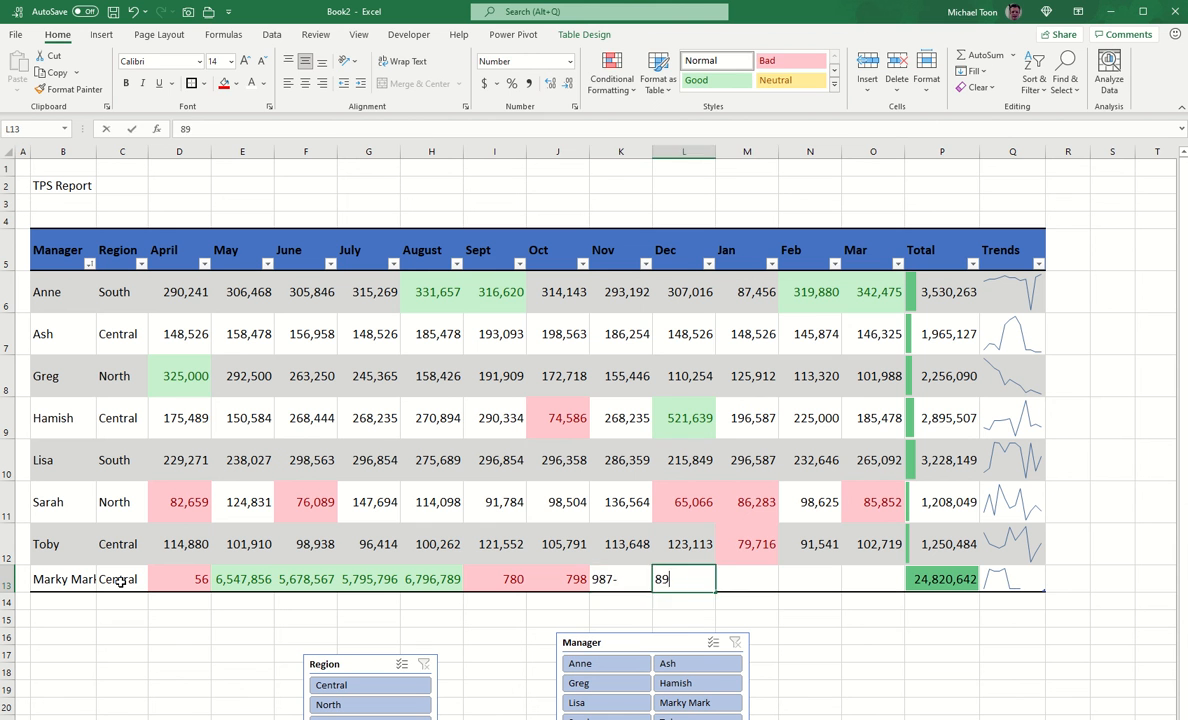
key("Left")
type("457")
key("Tab")
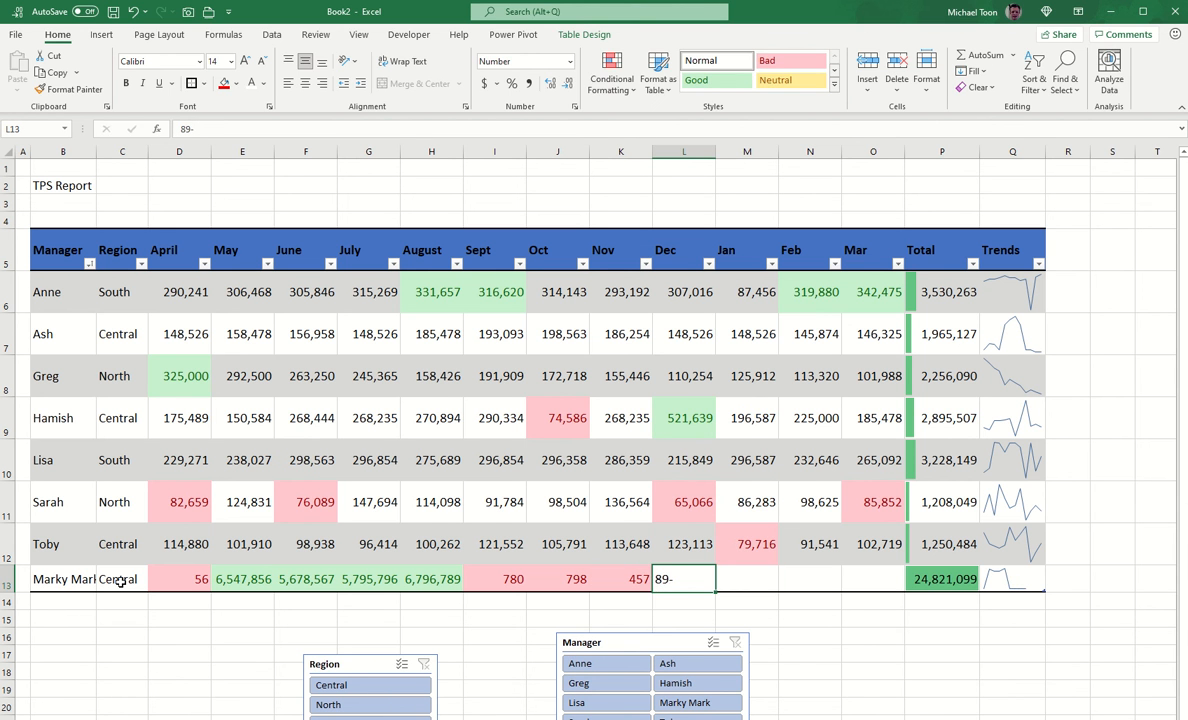
type("5467")
Step: Enter the December and February figures, then correct earlier cells, including August, to 568
key("Tab")
type("568679")
key("Tab")
type("568957")
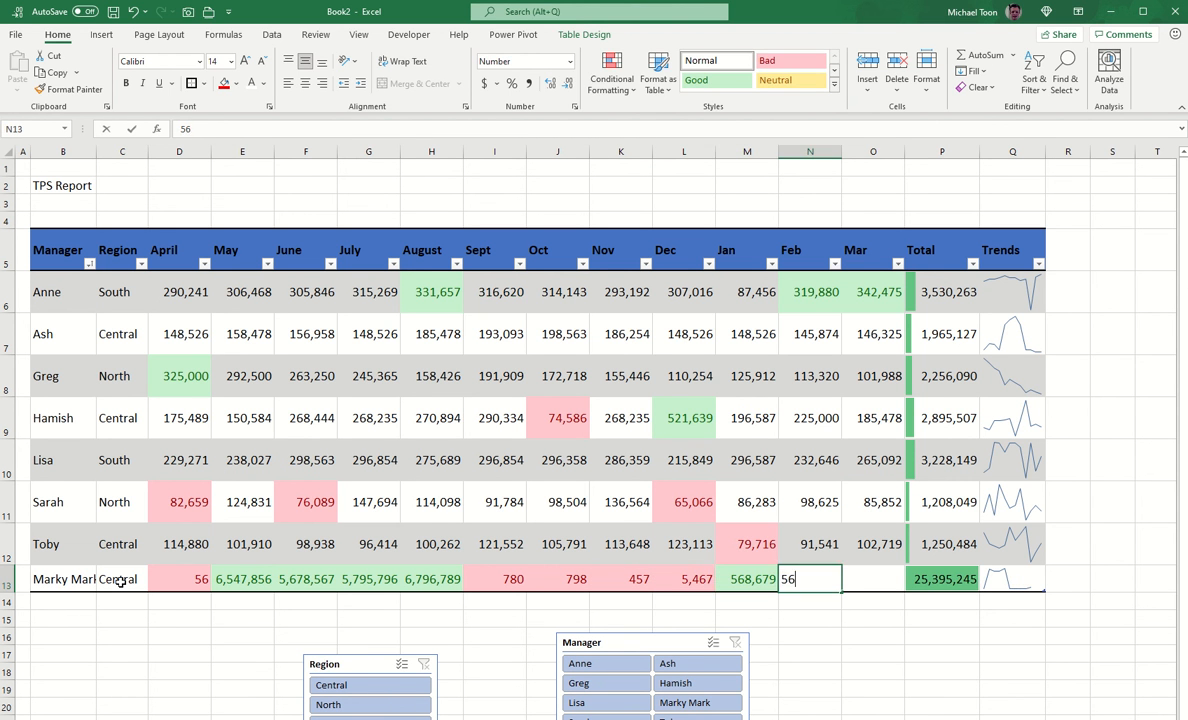
key("Left")
key("Left")
key("Left")
key("Left")
key("Left")
key("Left")
key("Left")
type("568")
key("Left")
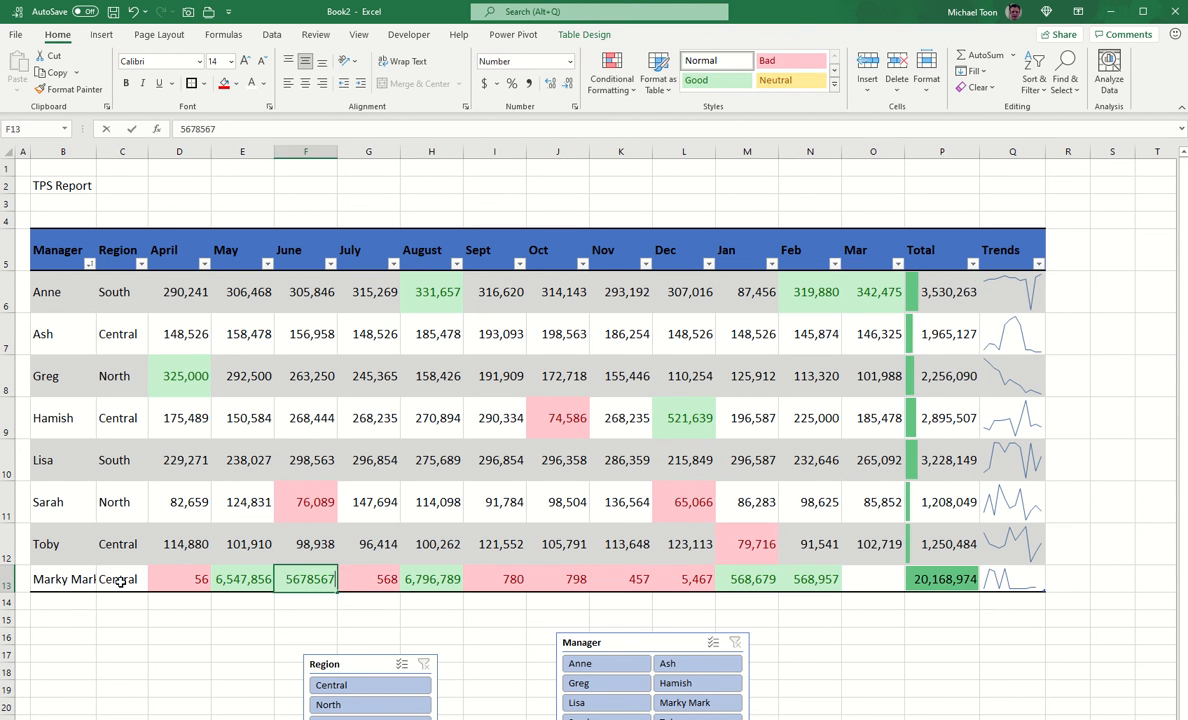
type("568")
key("Left")
type("568")
key("Right")
key("Right")
key("Right")
type("568")
key("Right")
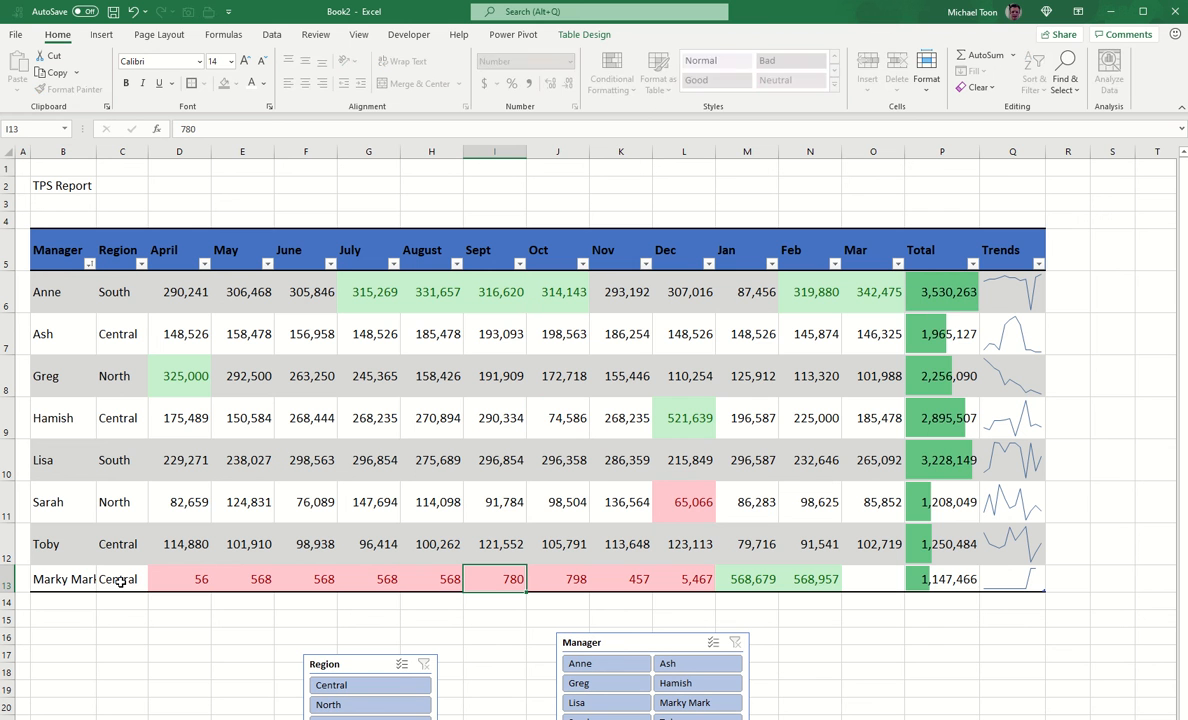